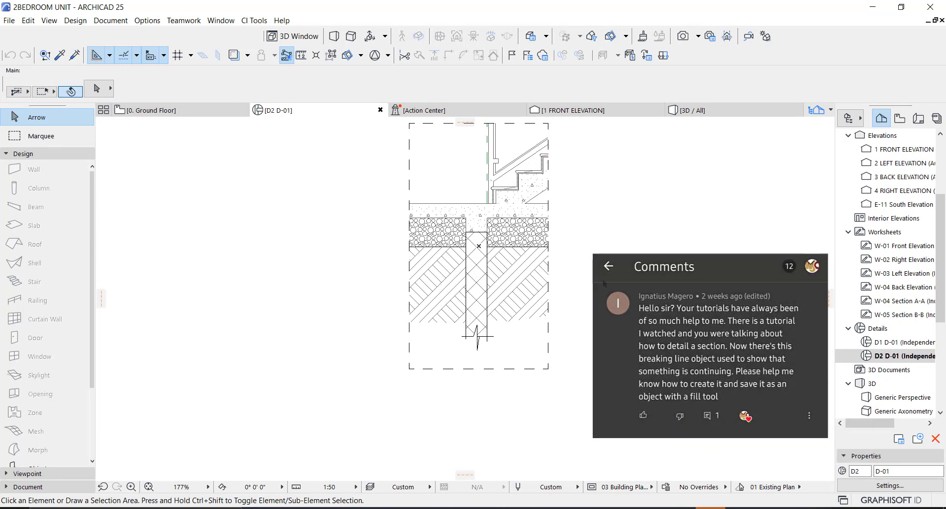
pyautogui.moveTo(550, 262); pyautogui.dragTo(546, 307, button='middle')
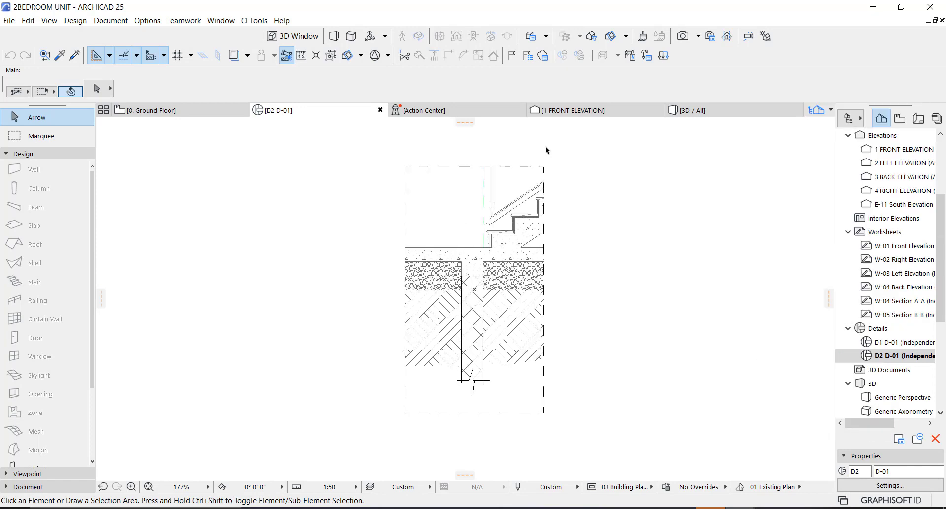
pyautogui.scroll(5, 431, 411)
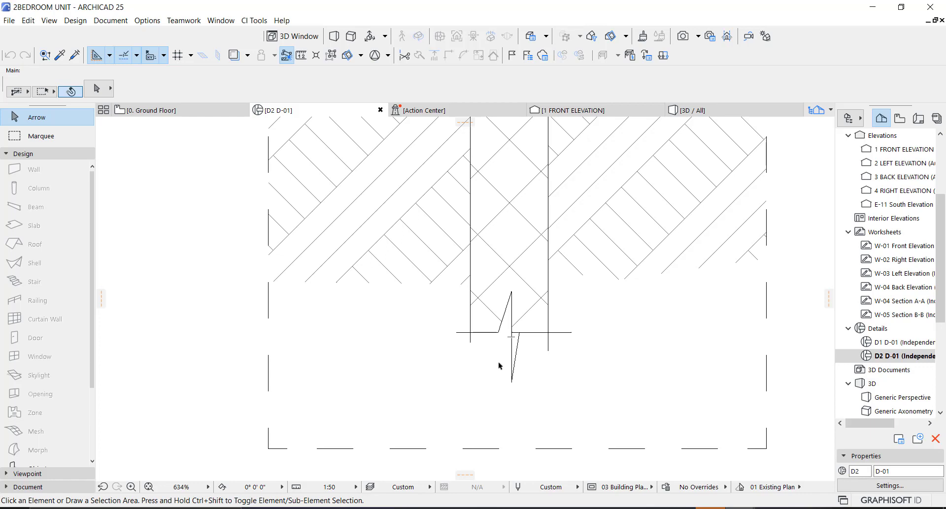
pyautogui.scroll(-3, 500, 366)
pyautogui.moveTo(278, 214); pyautogui.dragTo(335, 261, button='middle')
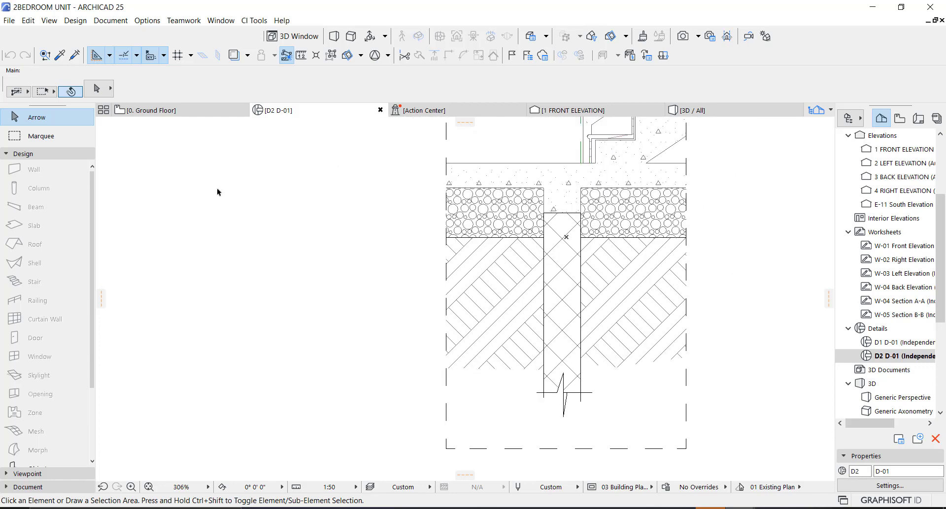
pyautogui.scroll(-1, 209, 207)
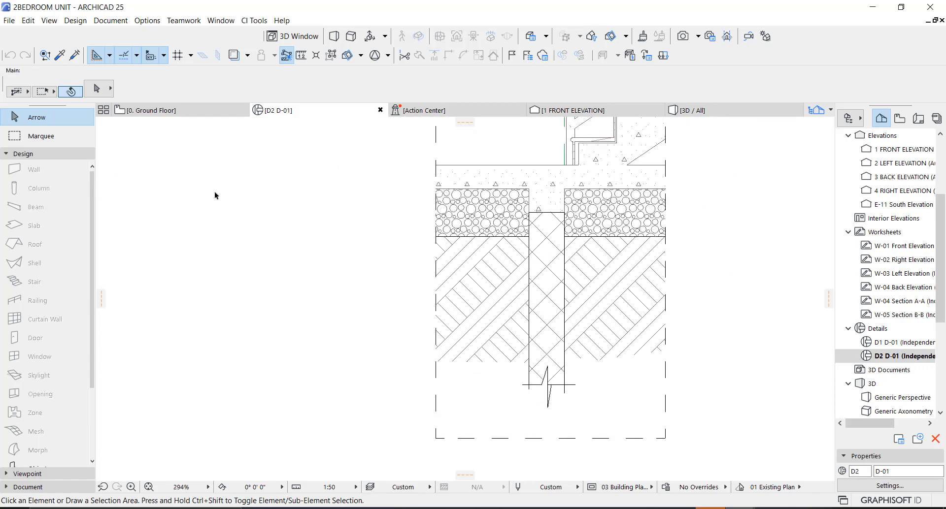
# Start the Fill tool with the Cut Fill category and set its background pen to Window Background (-1).
pyautogui.click(23, 154)
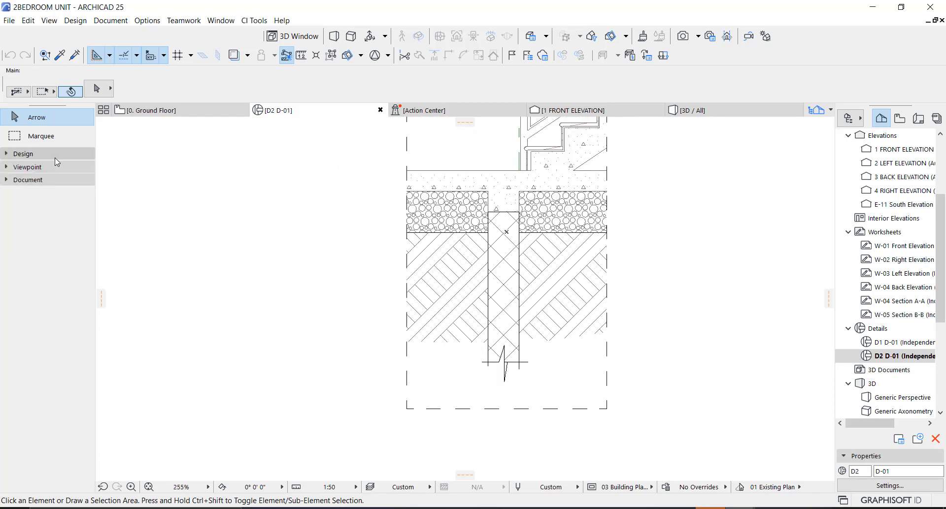
pyautogui.click(36, 181)
pyautogui.click(32, 346)
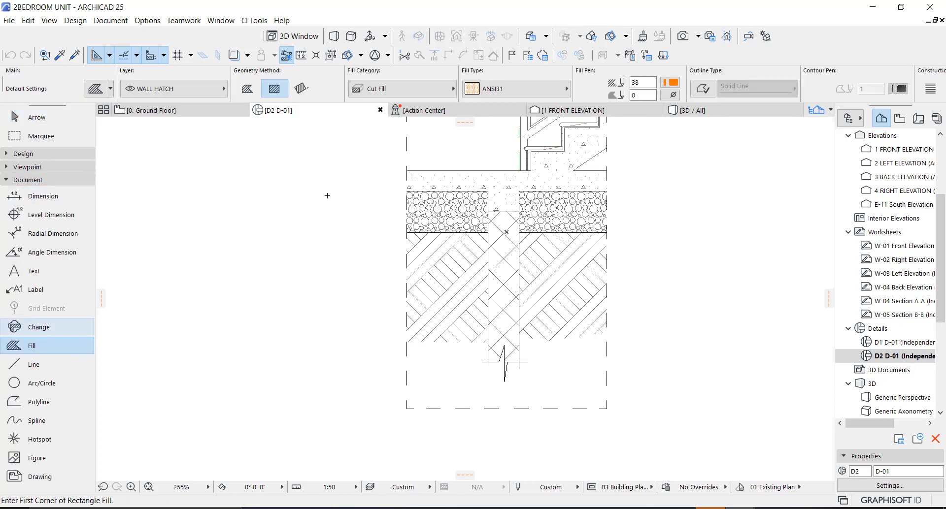
pyautogui.click(405, 92)
pyautogui.click(380, 95)
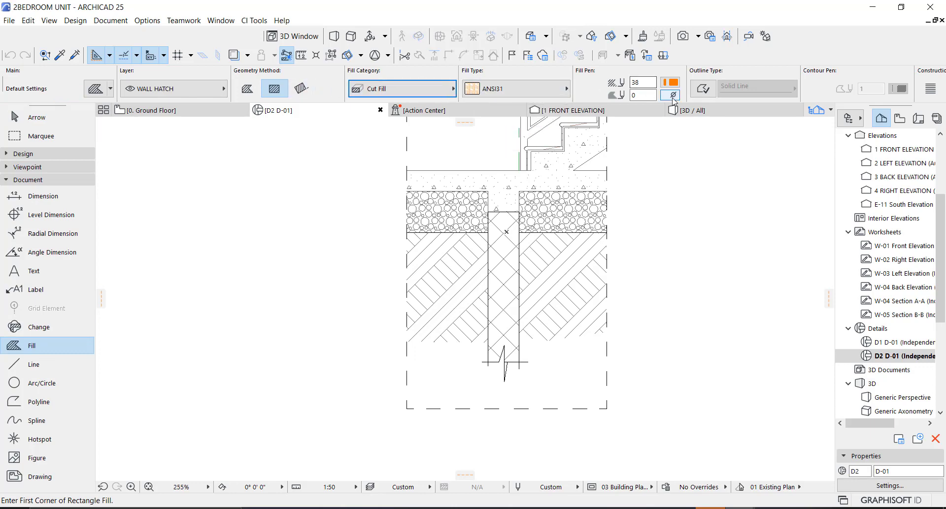
pyautogui.click(671, 96)
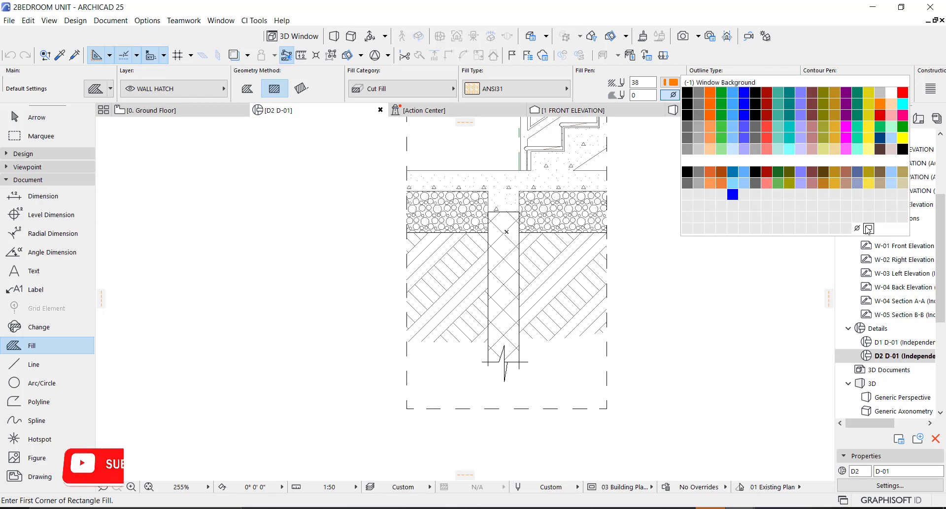
pyautogui.click(868, 228)
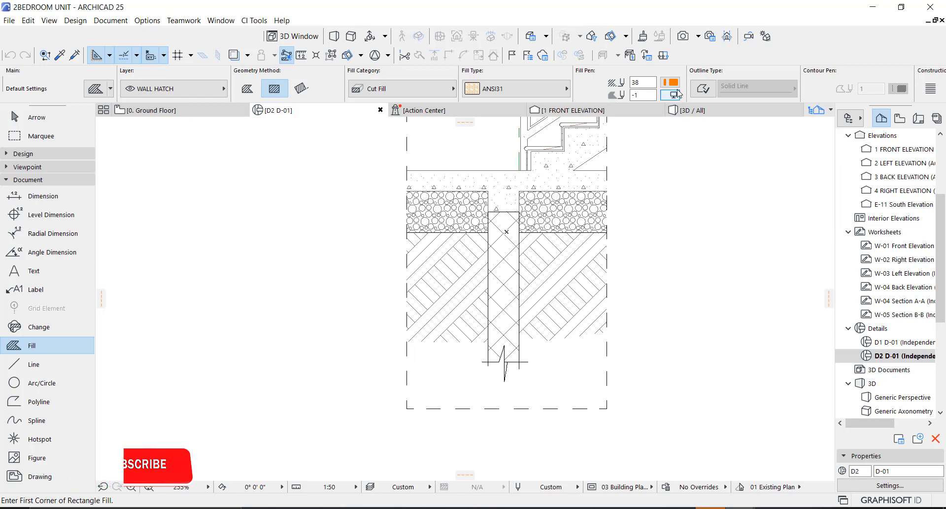
# Draw a rectangular ANSI31 cut fill in the empty space beside the foundation detail.
pyautogui.moveTo(697, 196); pyautogui.dragTo(550, 215, button='middle')
pyautogui.click(543, 196)
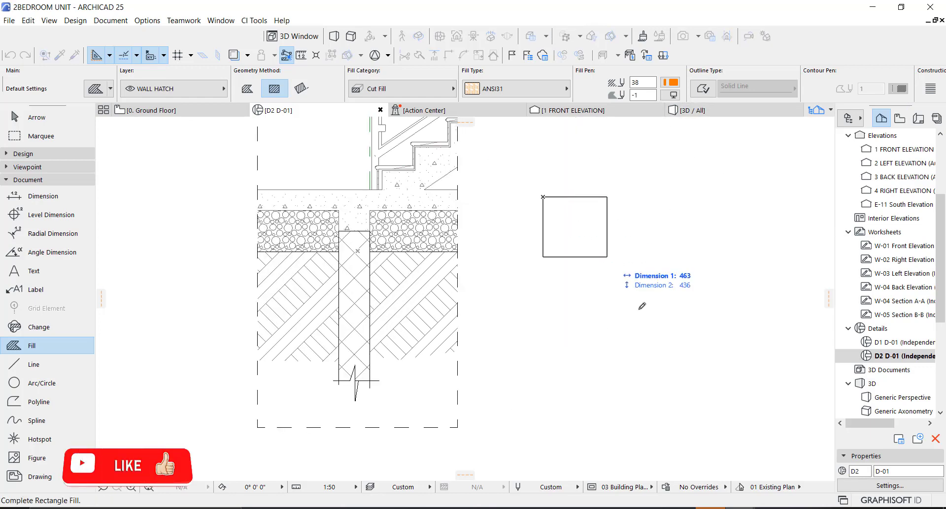
pyautogui.click(640, 312)
pyautogui.press('Escape')
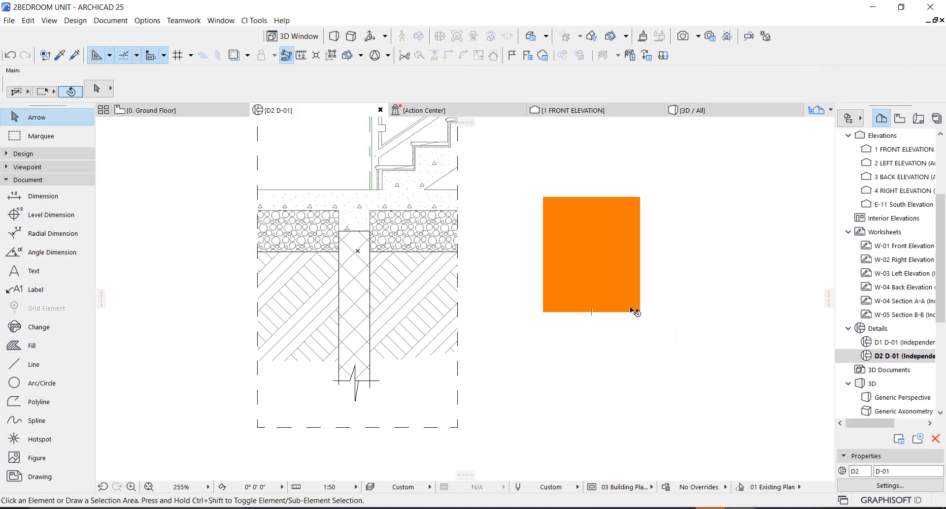
# Set the rectangular fill's foreground pen to 123 and turn on its solid line outline.
pyautogui.click(634, 299)
pyautogui.click(674, 86)
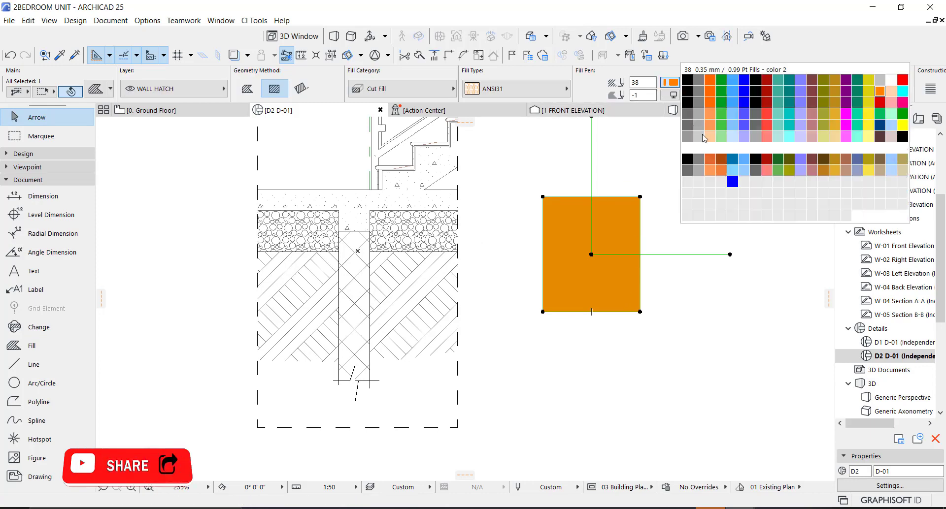
pyautogui.click(701, 153)
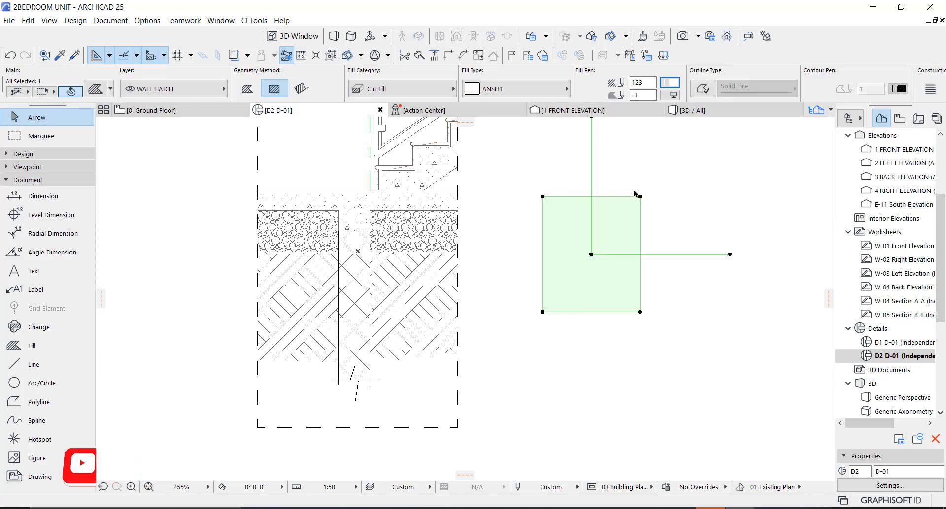
pyautogui.press('Delete')
pyautogui.hotkey('ctrl', 'z')
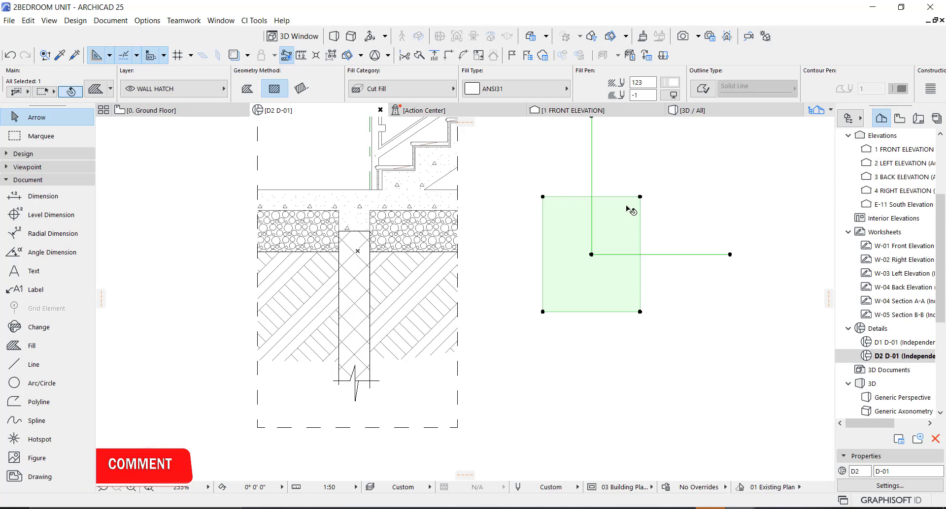
pyautogui.click(707, 89)
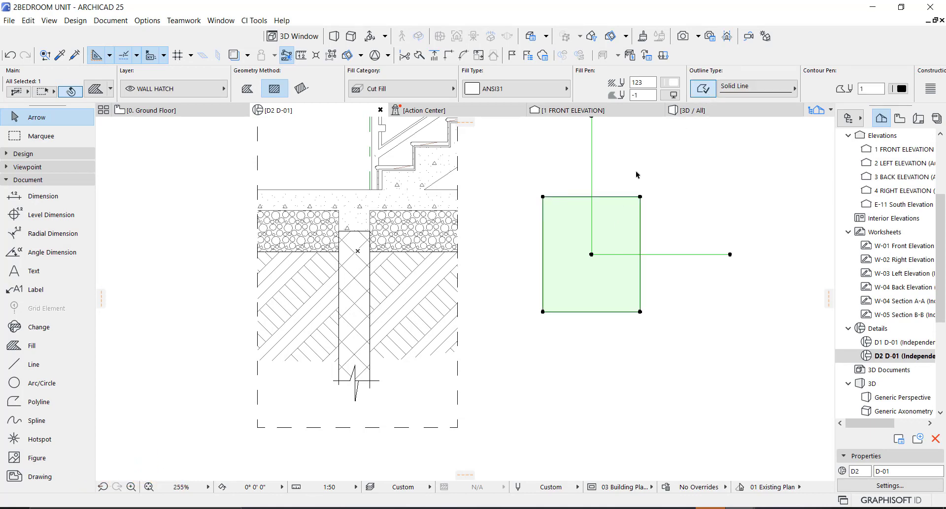
pyautogui.press('Escape')
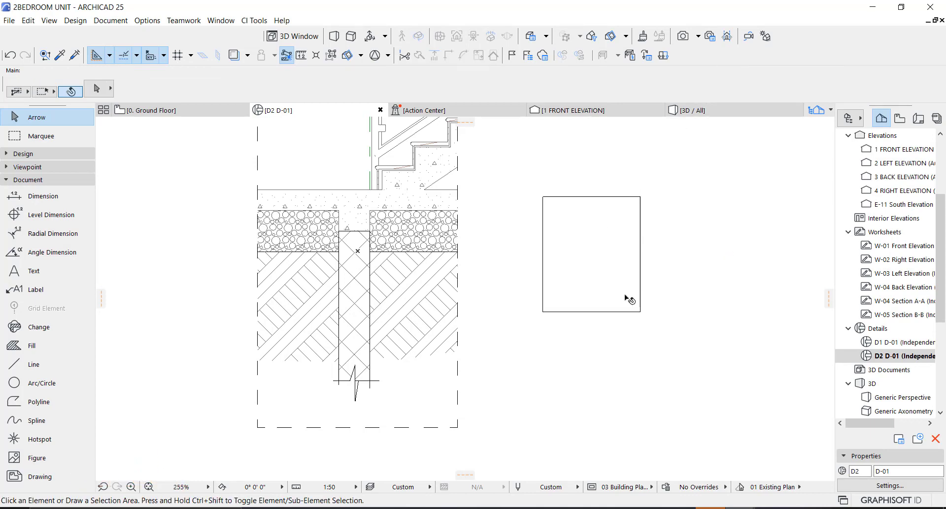
# Enlarge the rectangular fill by offsetting its top, right and bottom edges outward.
pyautogui.click(628, 244)
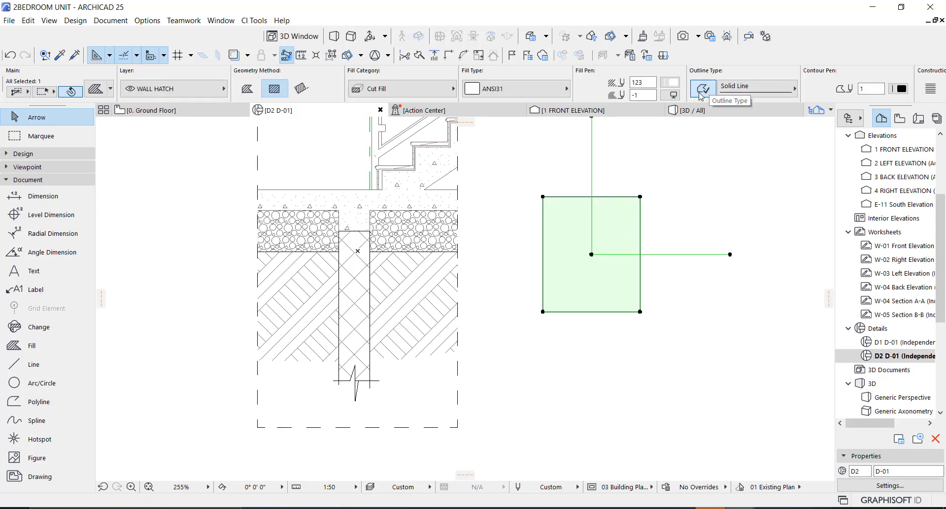
pyautogui.moveTo(609, 208); pyautogui.dragTo(598, 282, button='middle')
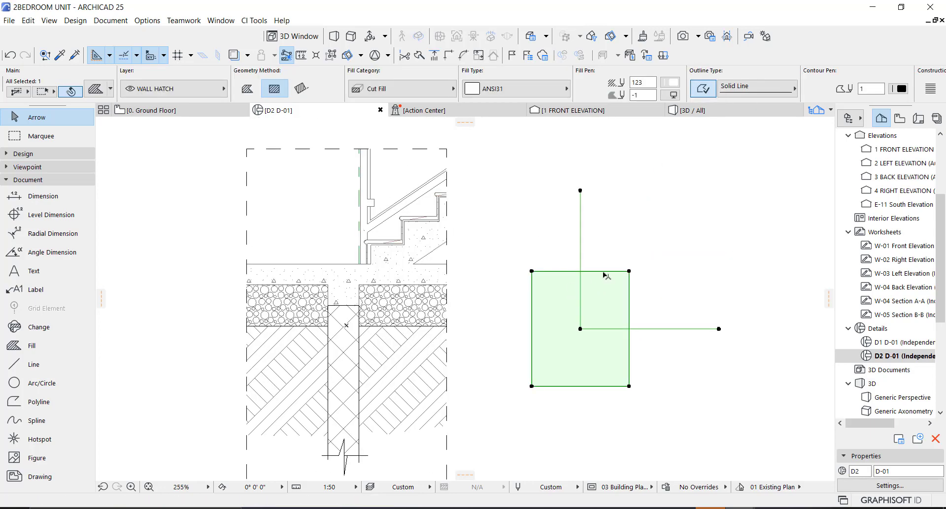
pyautogui.click(604, 272)
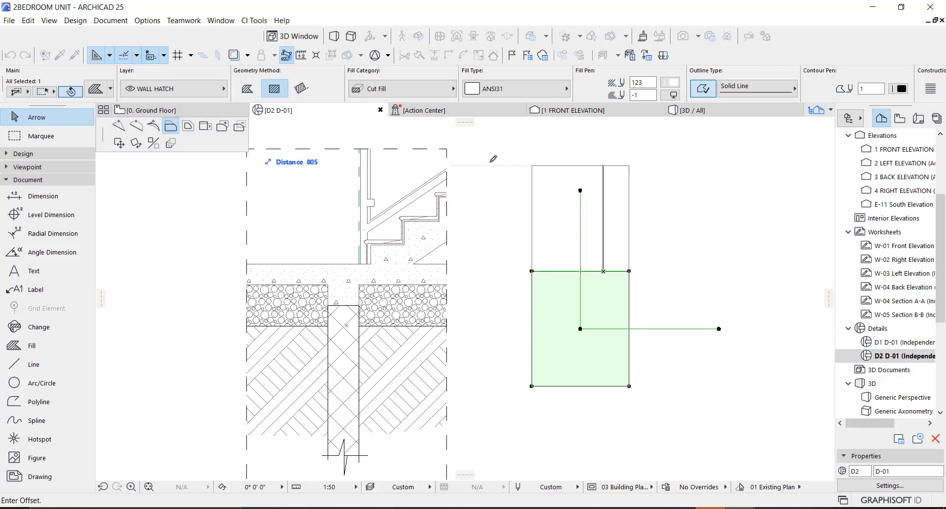
pyautogui.click(517, 157)
pyautogui.click(631, 258)
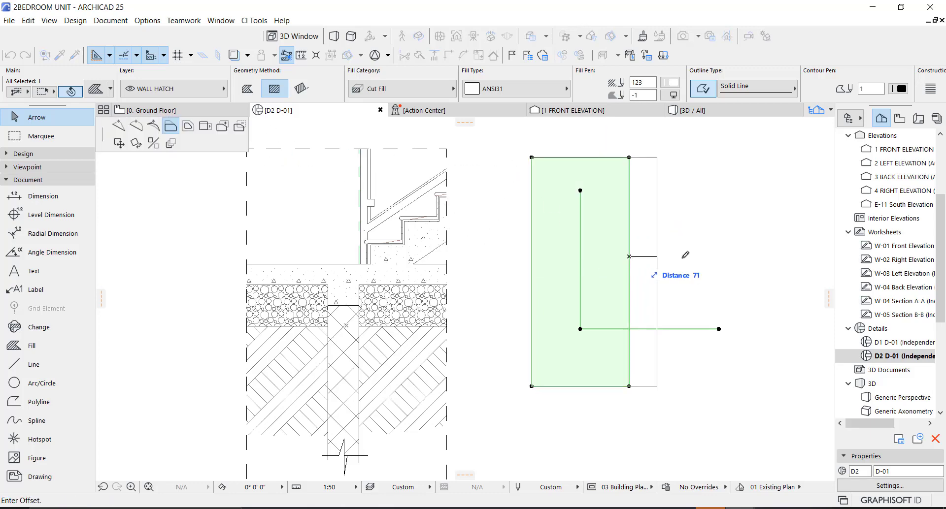
pyautogui.click(682, 298)
pyautogui.click(639, 430)
pyautogui.click(723, 288)
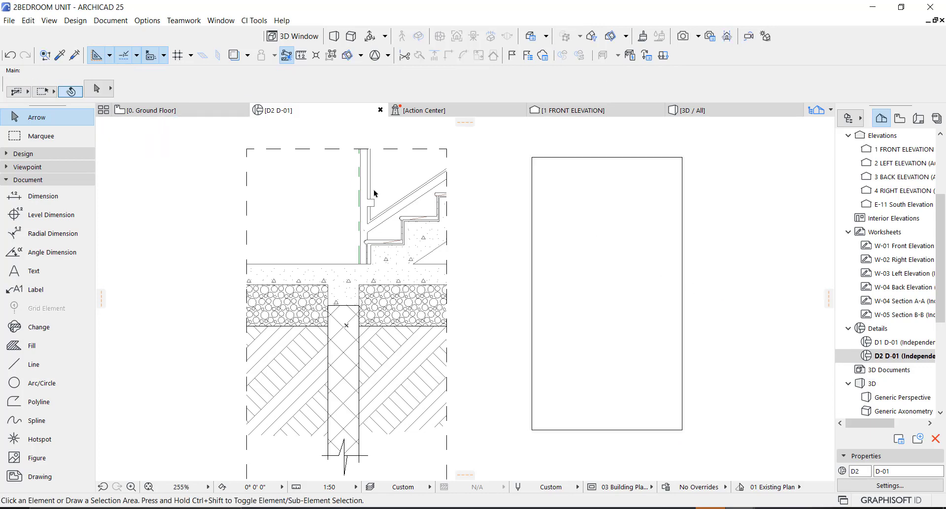
# Start the Line tool and set its pen to 1, the 0.07 mm drafting pen.
pyautogui.click(27, 364)
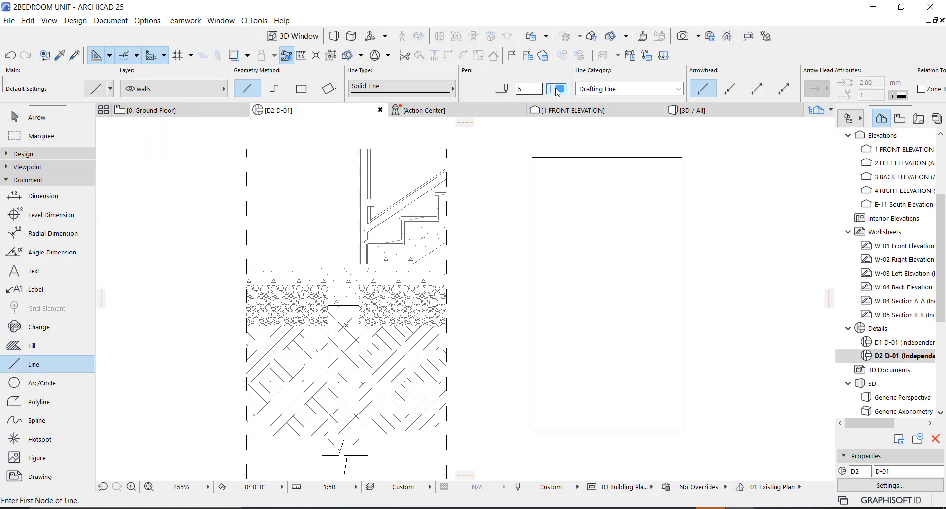
pyautogui.click(557, 91)
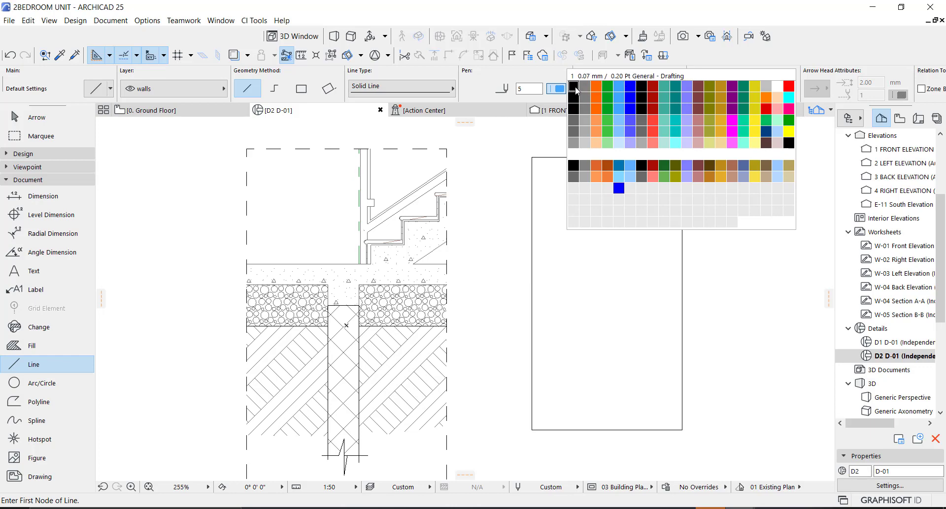
pyautogui.click(574, 89)
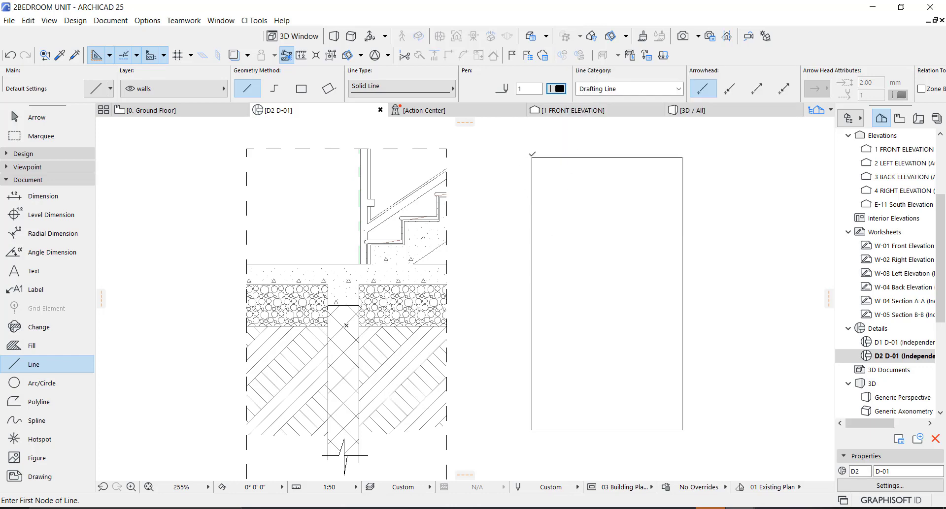
pyautogui.click(531, 156)
pyautogui.click(534, 266)
pyautogui.press('Escape')
pyautogui.click(534, 263)
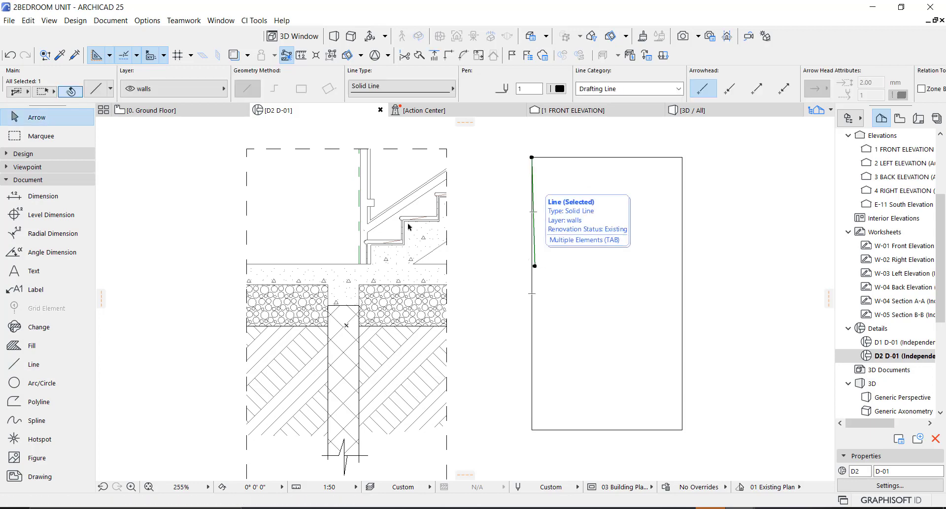
pyautogui.press('Delete')
# Draw a break line along the fill's left edge with the polyline method, adding a zigzag that crosses the edge near its middle.
pyautogui.click(50, 365)
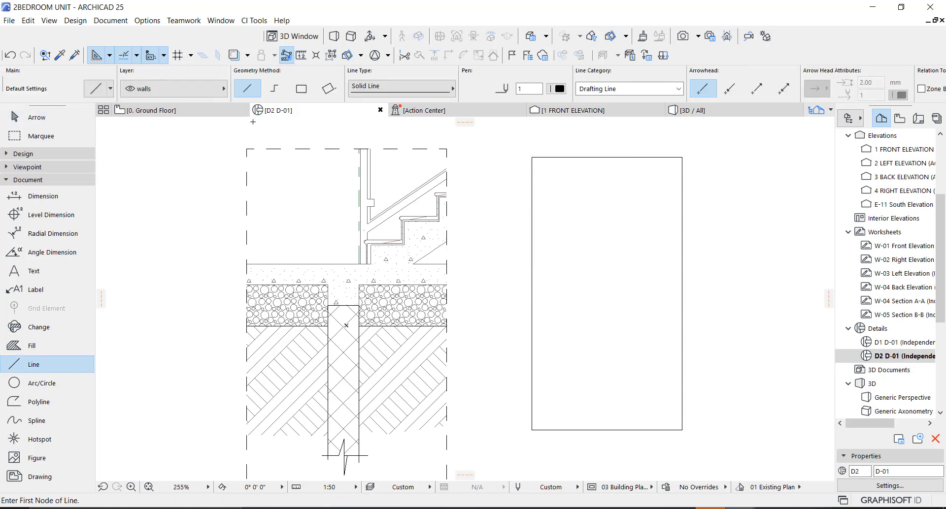
pyautogui.click(275, 91)
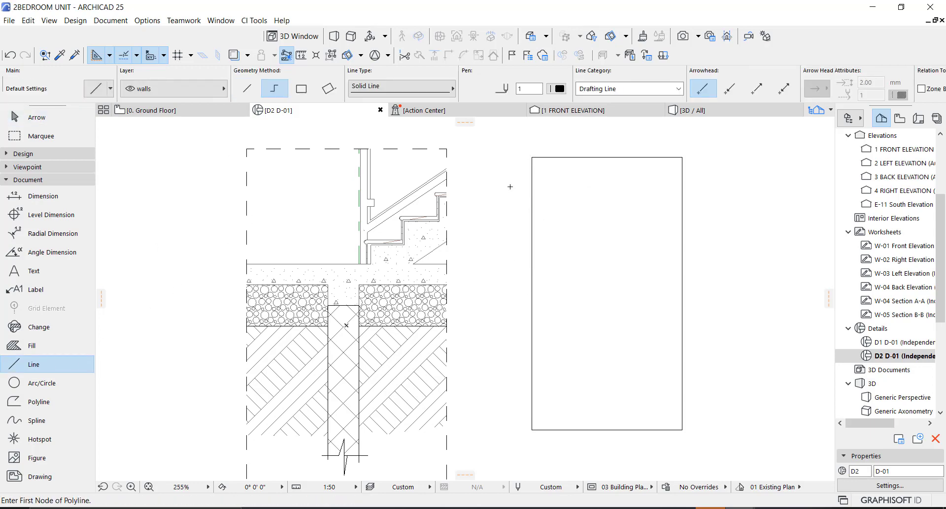
pyautogui.click(532, 158)
pyautogui.click(532, 268)
pyautogui.click(551, 268)
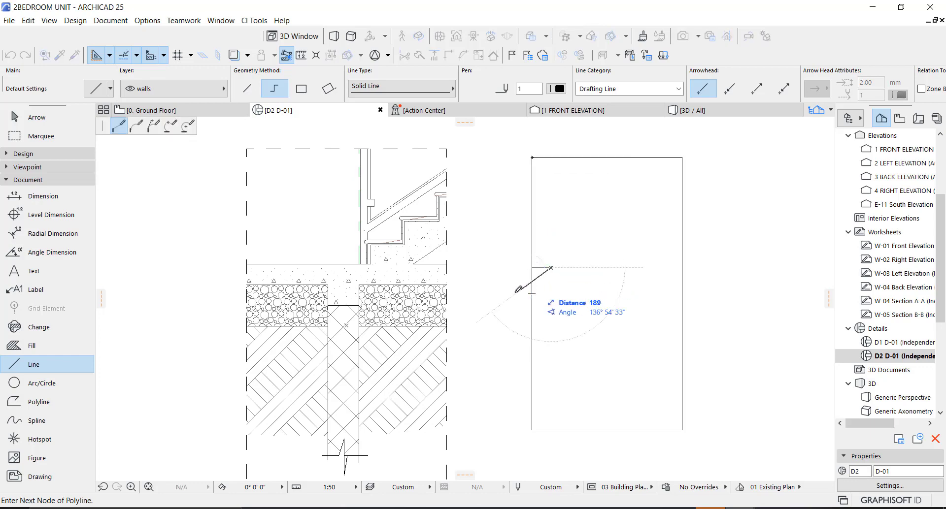
pyautogui.click(513, 293)
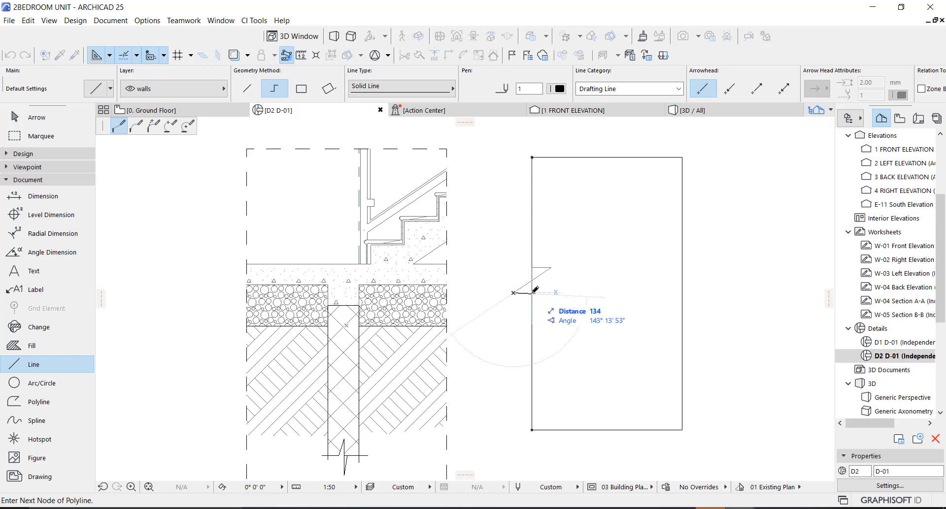
pyautogui.scroll(3, 535, 290)
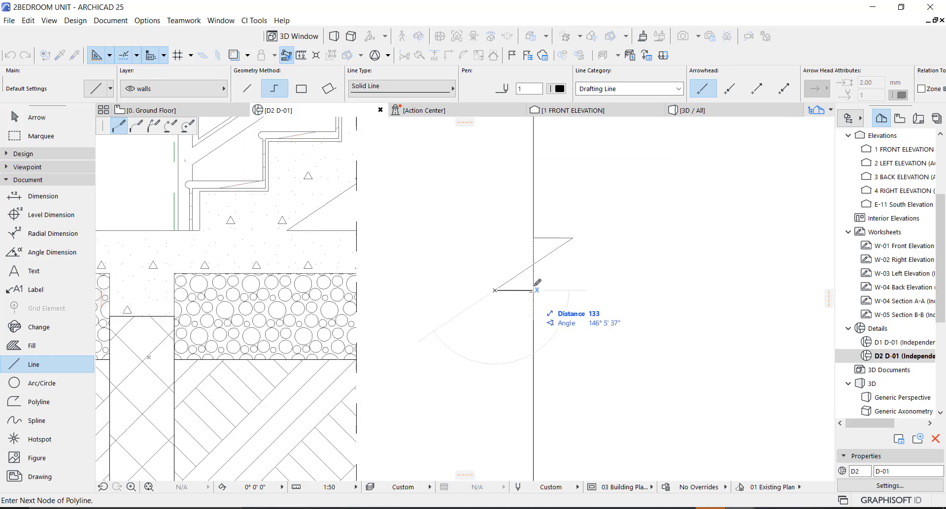
pyautogui.click(533, 286)
pyautogui.scroll(-3, 533, 296)
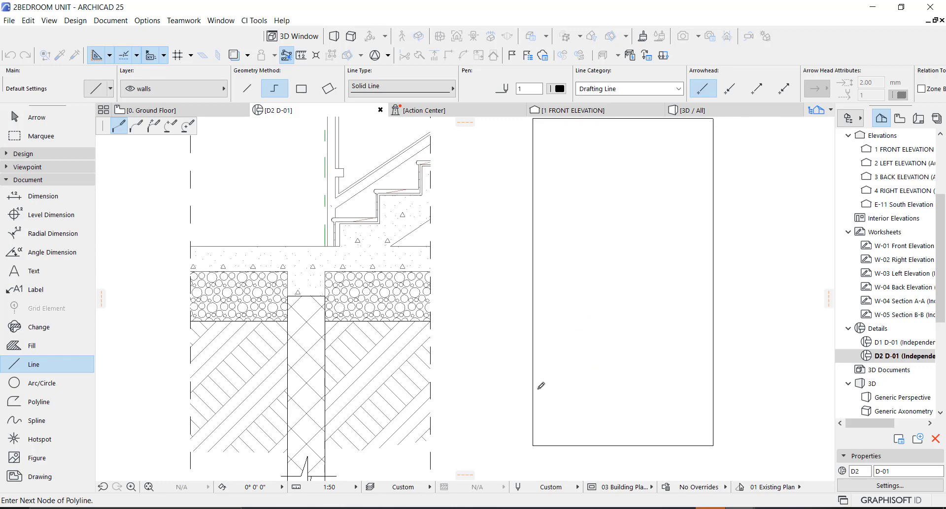
pyautogui.rightClick(534, 428)
pyautogui.click(557, 410)
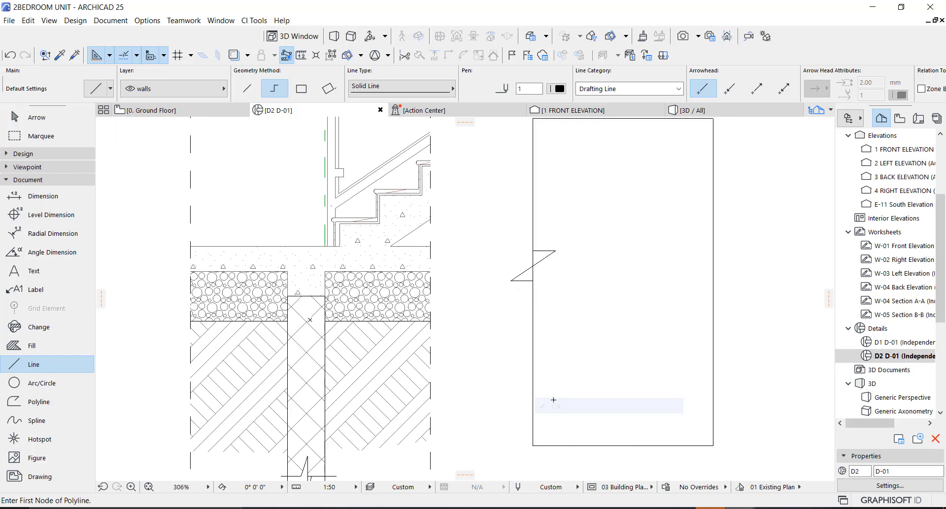
pyautogui.press('Escape')
# Offset the rectangular fill's top edge so it sits slightly below the upper end of the break line.
pyautogui.click(570, 338)
pyautogui.scroll(-3, 602, 176)
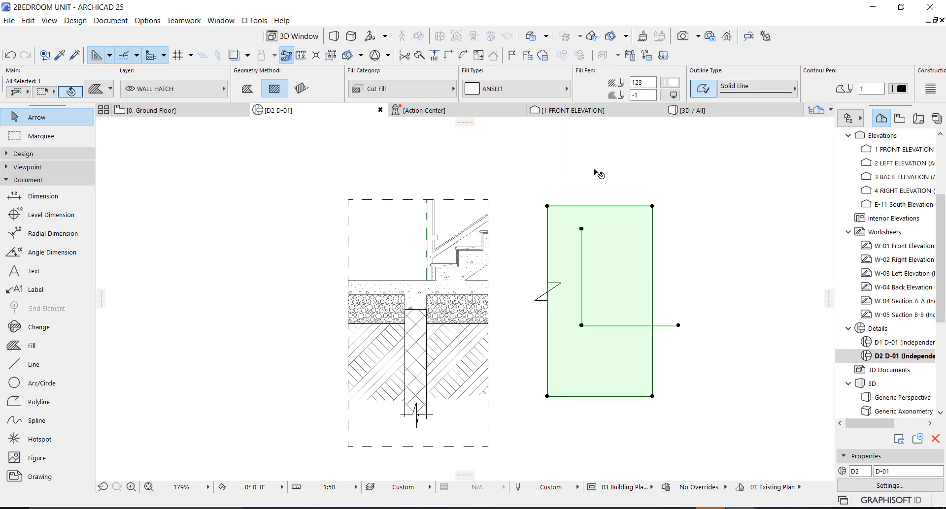
pyautogui.click(569, 207)
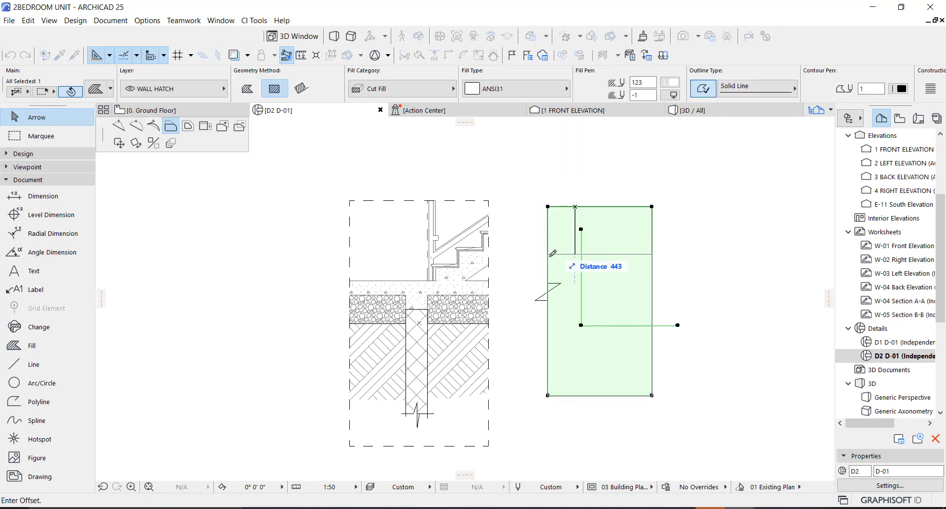
pyautogui.click(552, 256)
pyautogui.click(570, 395)
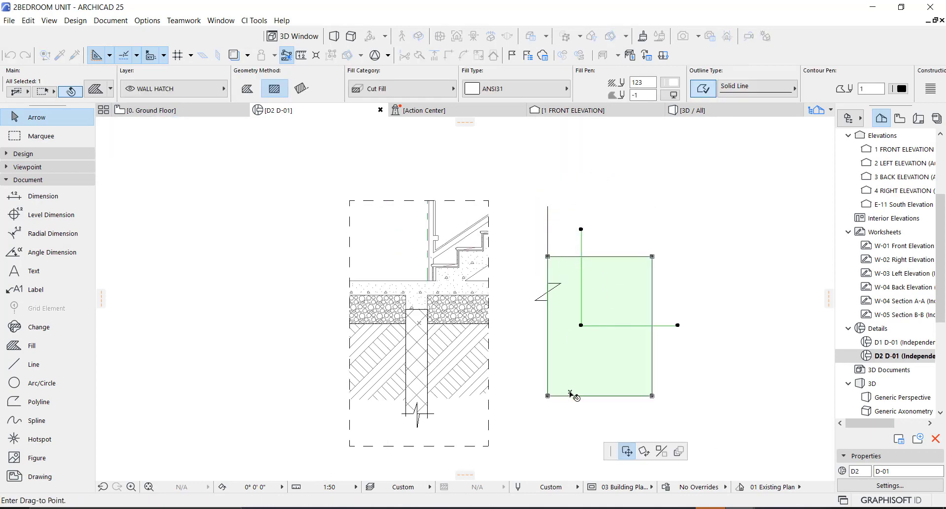
pyautogui.press('Escape')
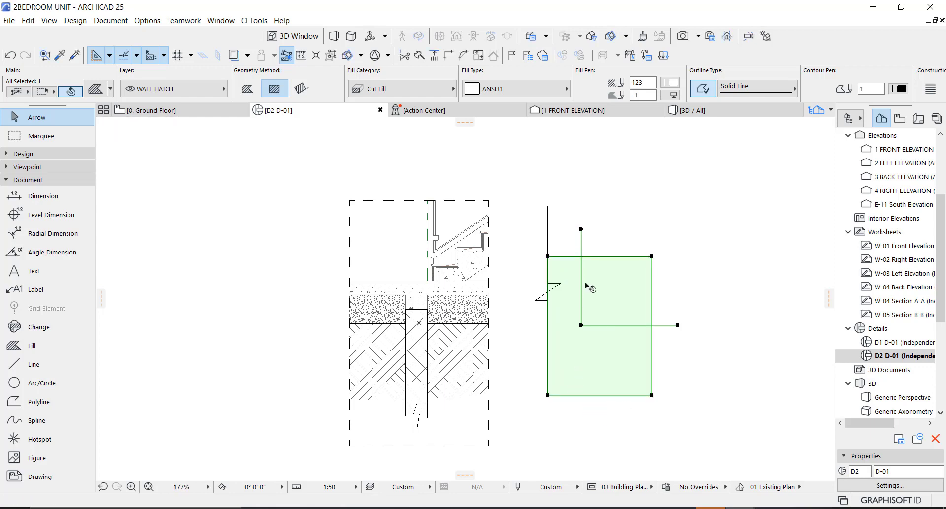
pyautogui.click(596, 256)
pyautogui.click(594, 214)
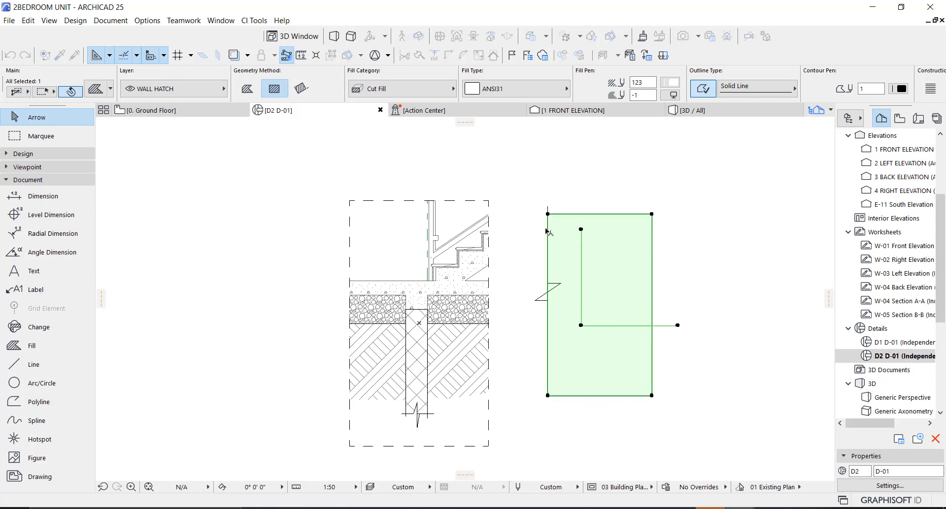
pyautogui.scroll(3, 547, 313)
pyautogui.click(523, 268)
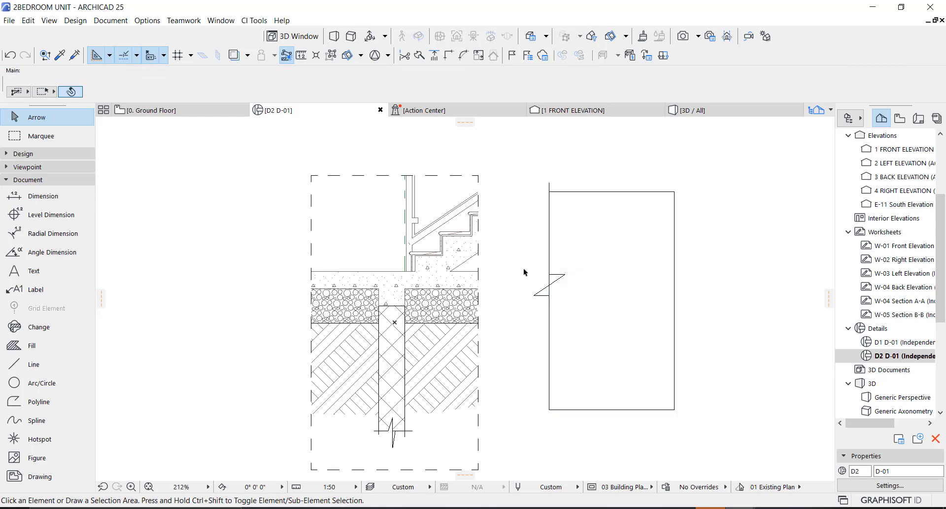
# Reshape the fill's left edge to follow the break line's zigzag by inserting nodes at its corners.
pyautogui.scroll(2, 537, 274)
pyautogui.scroll(4, 546, 279)
pyautogui.click(563, 287)
pyautogui.click(563, 287)
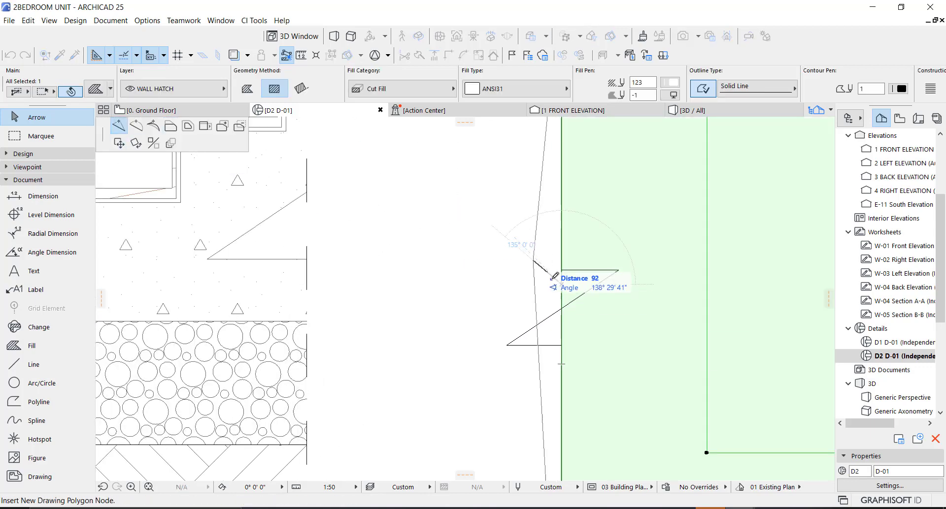
pyautogui.click(557, 287)
pyautogui.click(562, 285)
pyautogui.click(618, 271)
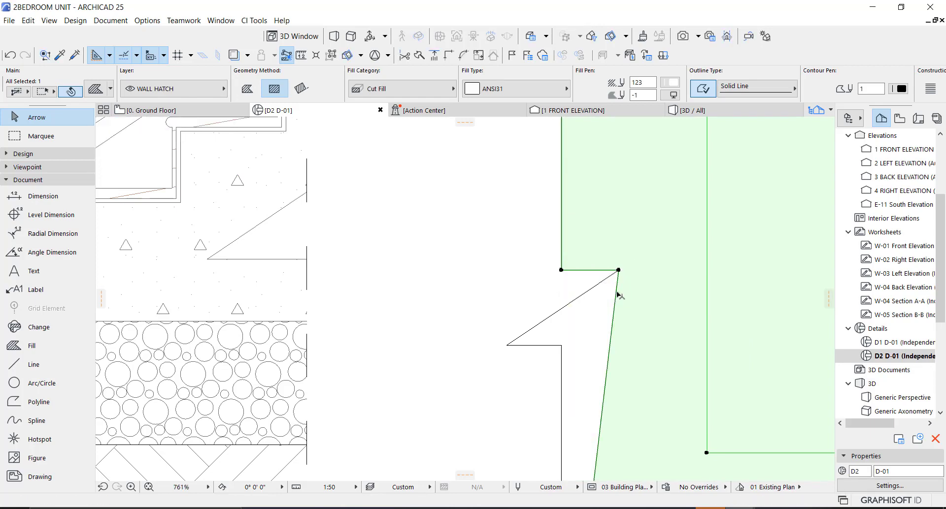
pyautogui.click(616, 292)
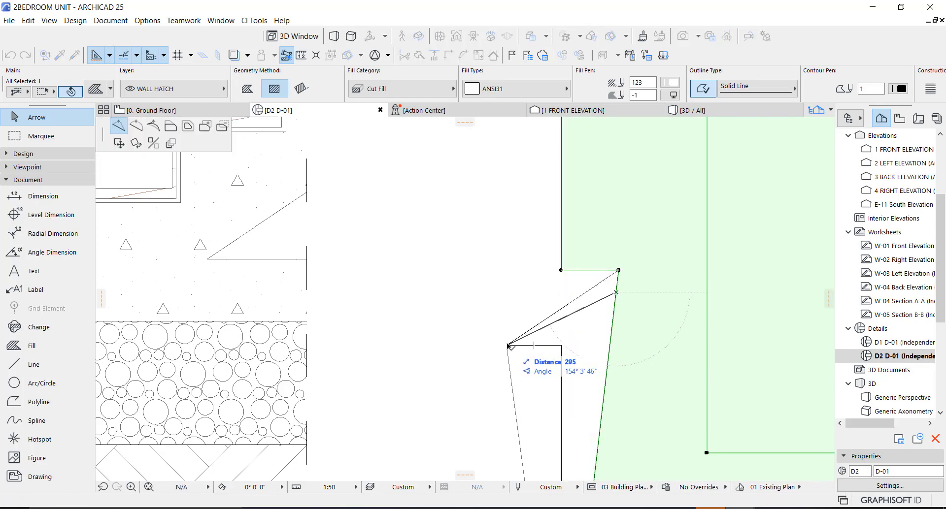
pyautogui.click(507, 345)
pyautogui.click(508, 357)
pyautogui.click(562, 345)
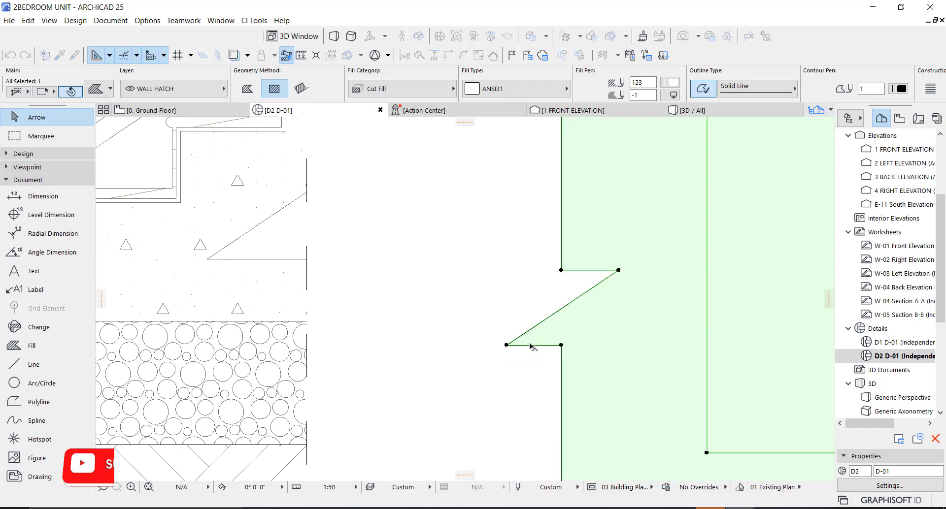
# Raise the fill's bottom edge slightly and turn off the fill's outline.
pyautogui.scroll(-5, 524, 296)
pyautogui.click(674, 245)
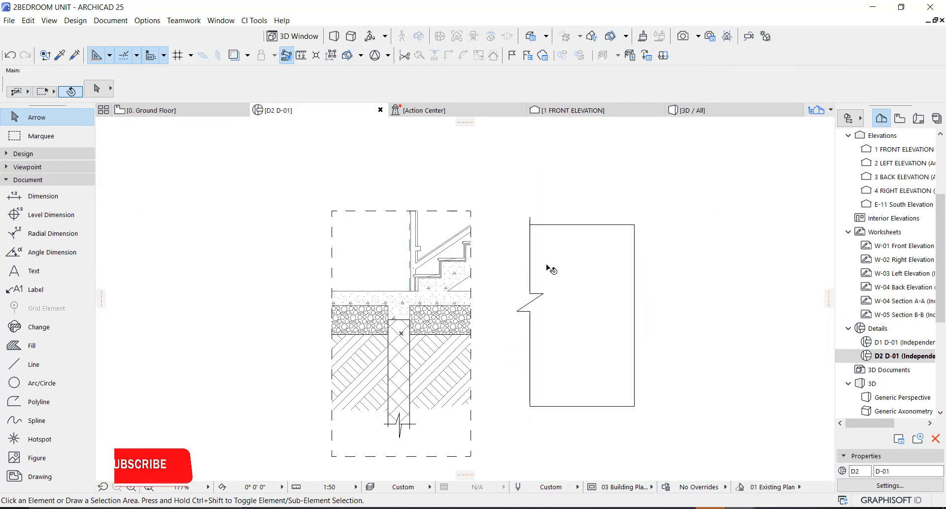
pyautogui.click(606, 284)
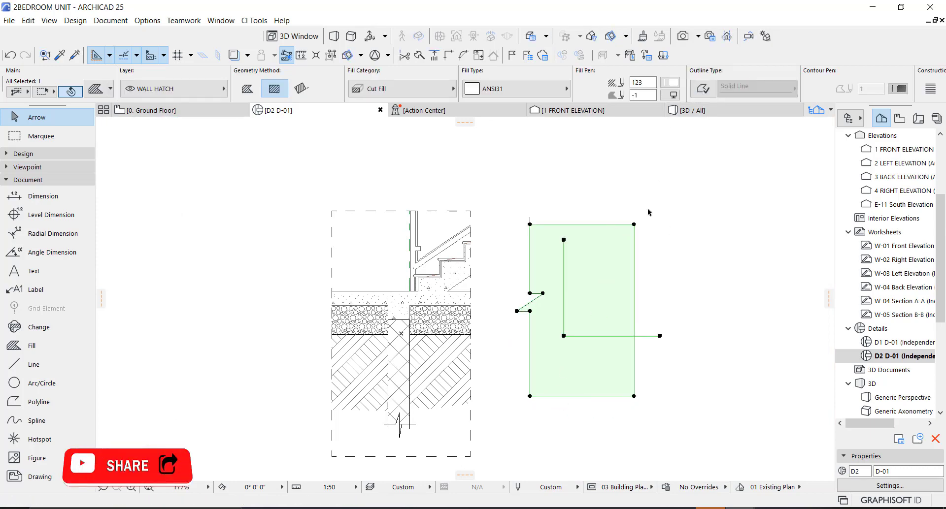
pyautogui.press('Delete')
# Save the fill and the break line together as an object named "filli cover" in the Embedded Library.
pyautogui.moveTo(640, 200); pyautogui.dragTo(504, 390)
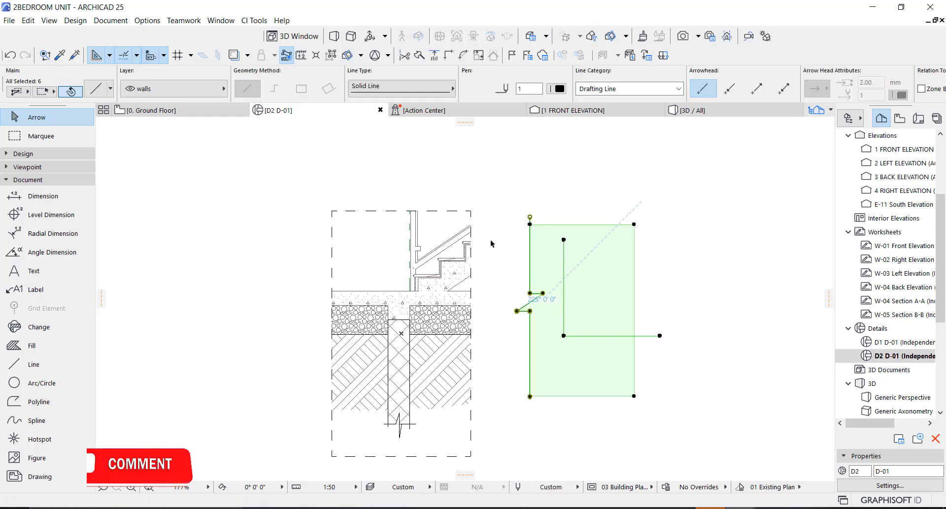
pyautogui.click(10, 21)
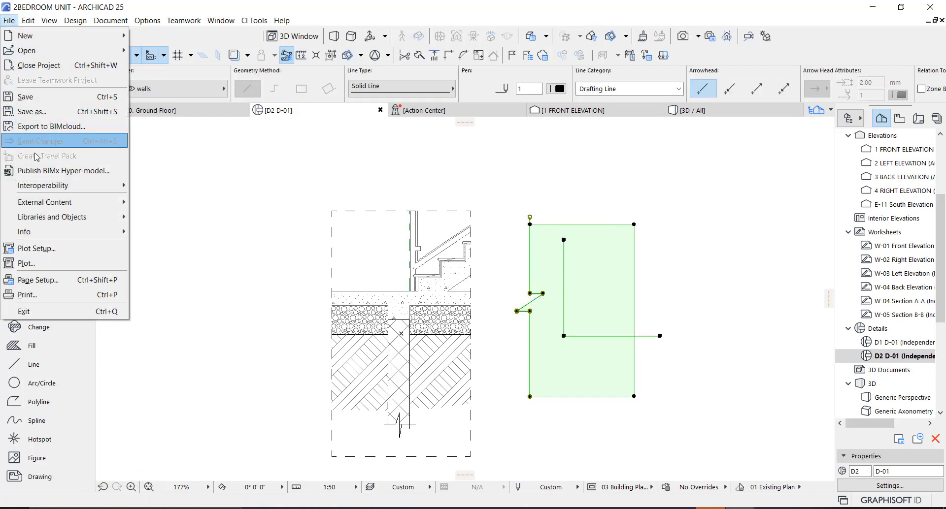
pyautogui.moveTo(76, 222)
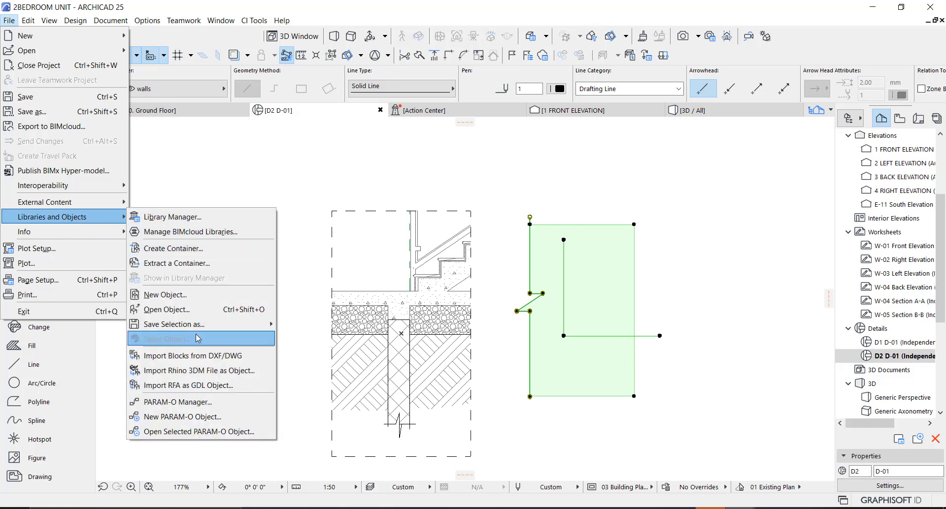
pyautogui.moveTo(266, 324)
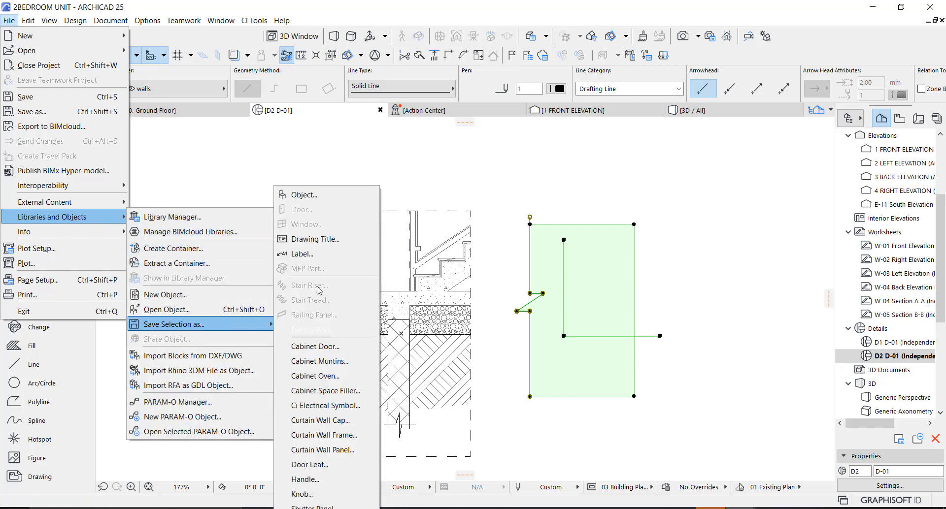
pyautogui.click(314, 201)
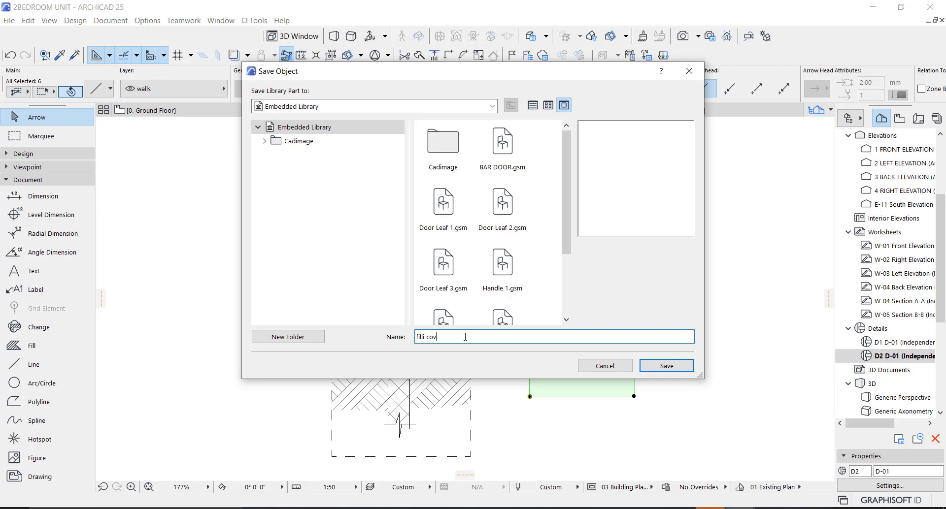
pyautogui.click(653, 366)
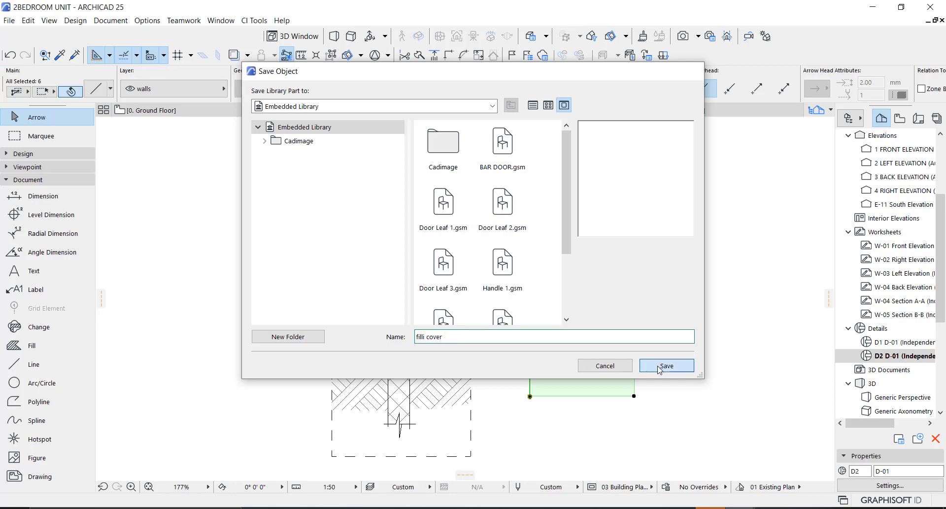
pyautogui.click(577, 323)
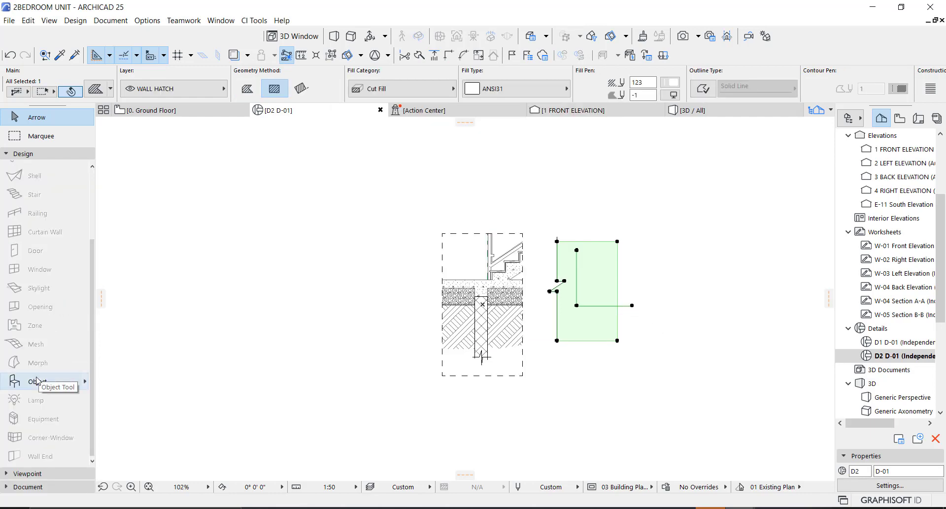
pyautogui.click(37, 380)
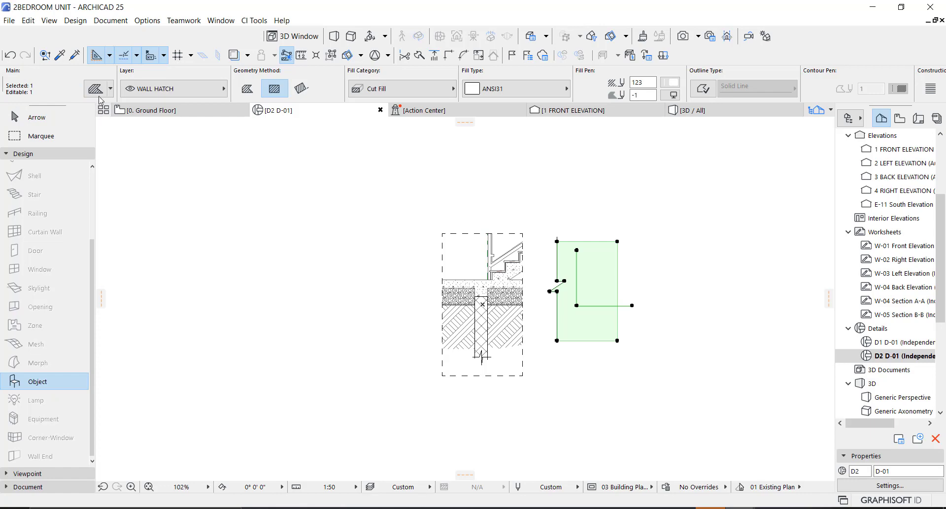
pyautogui.press('Escape')
pyautogui.press('Escape')
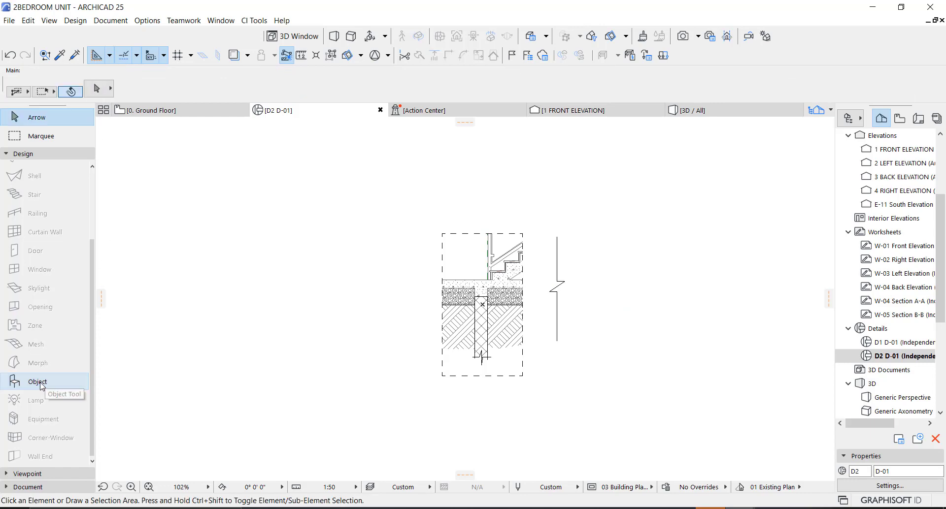
# Check the filli cover object's preview in the Object tool's default settings and place the object in the empty area above the original break line.
pyautogui.click(39, 382)
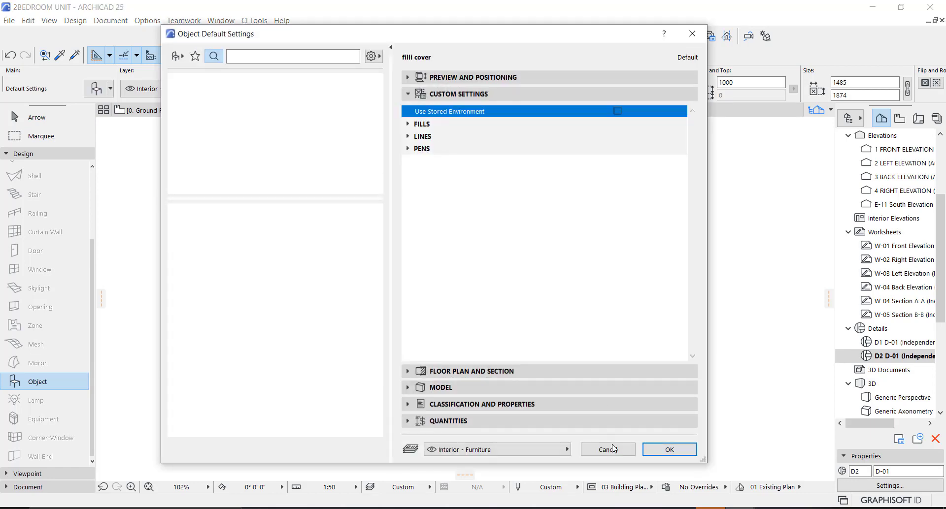
pyautogui.click(456, 77)
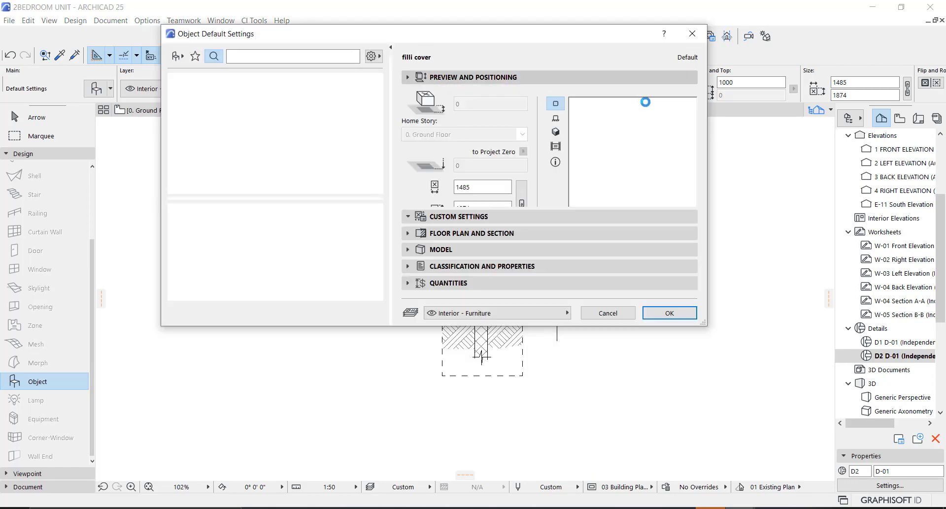
pyautogui.click(660, 343)
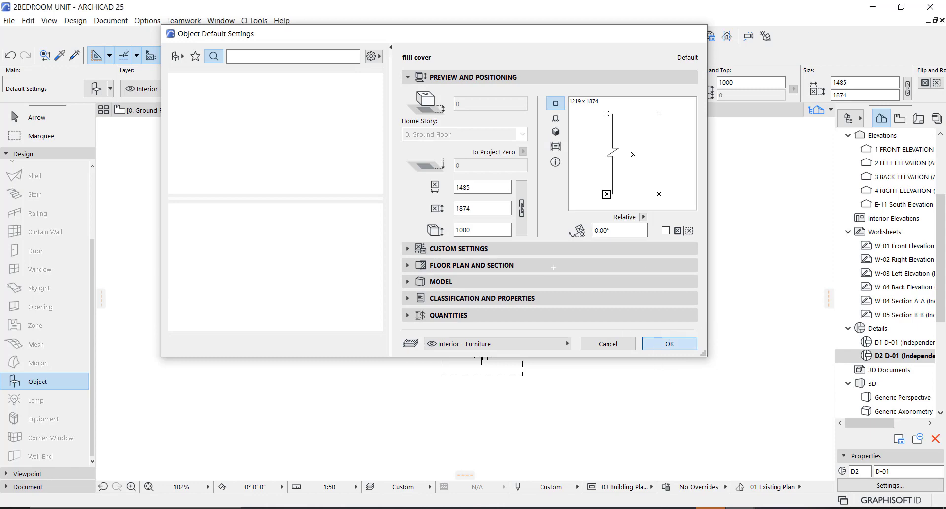
pyautogui.scroll(3, 556, 217)
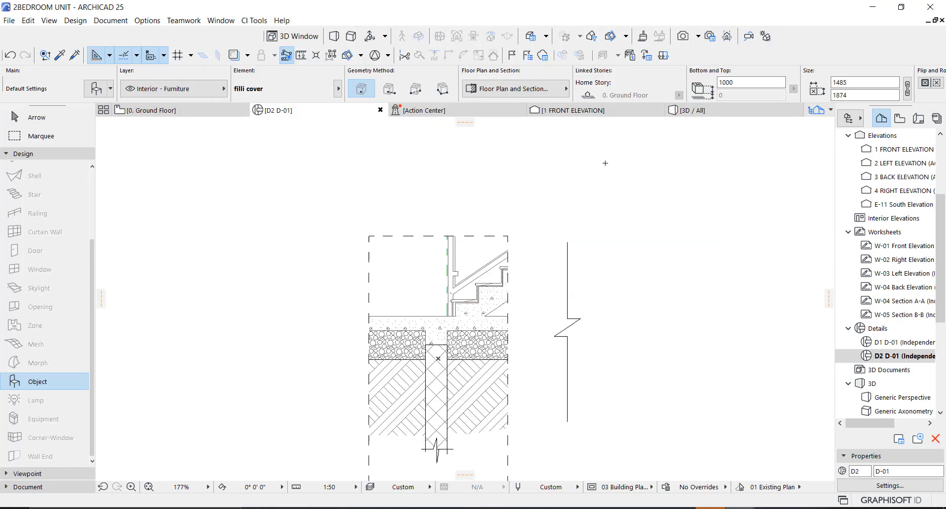
pyautogui.moveTo(600, 214); pyautogui.dragTo(537, 333, button='middle')
pyautogui.scroll(-3, 543, 320)
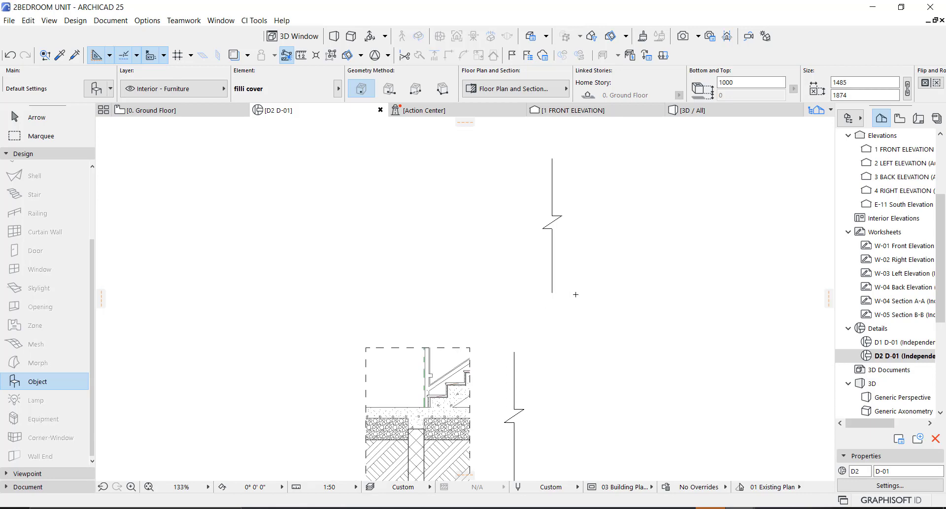
pyautogui.press('Escape')
# Move the original break line and its fill into the empty area up and to the left of the detail.
pyautogui.moveTo(601, 333); pyautogui.dragTo(510, 424)
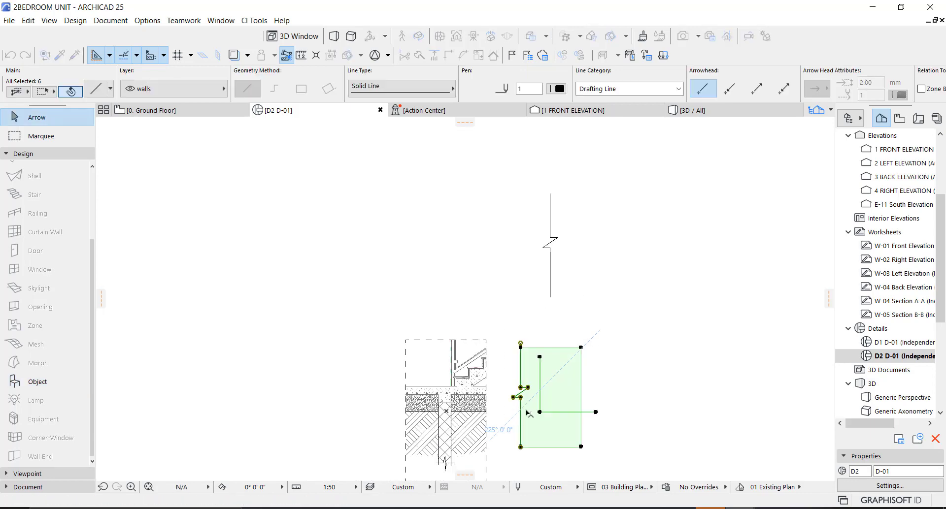
pyautogui.click(539, 412)
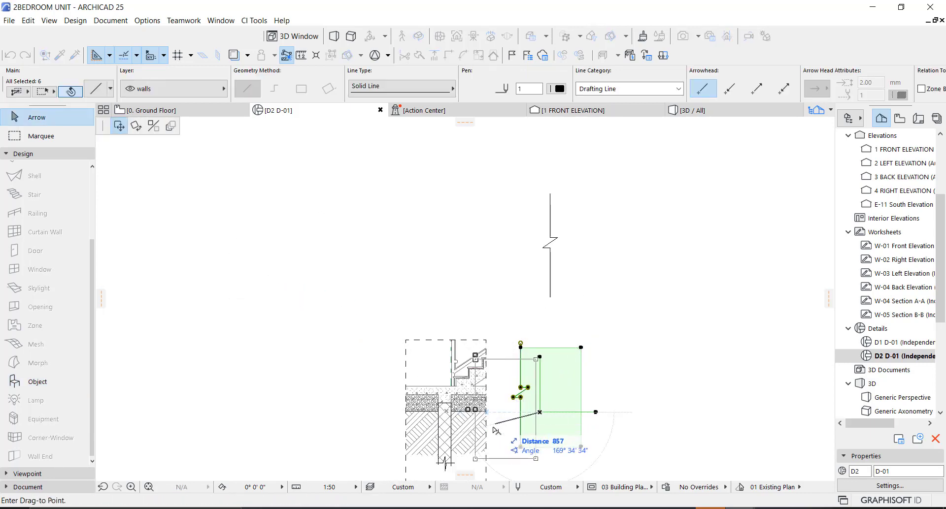
pyautogui.click(239, 241)
# Move the placed filli cover object down beside the detail's right boundary.
pyautogui.click(571, 239)
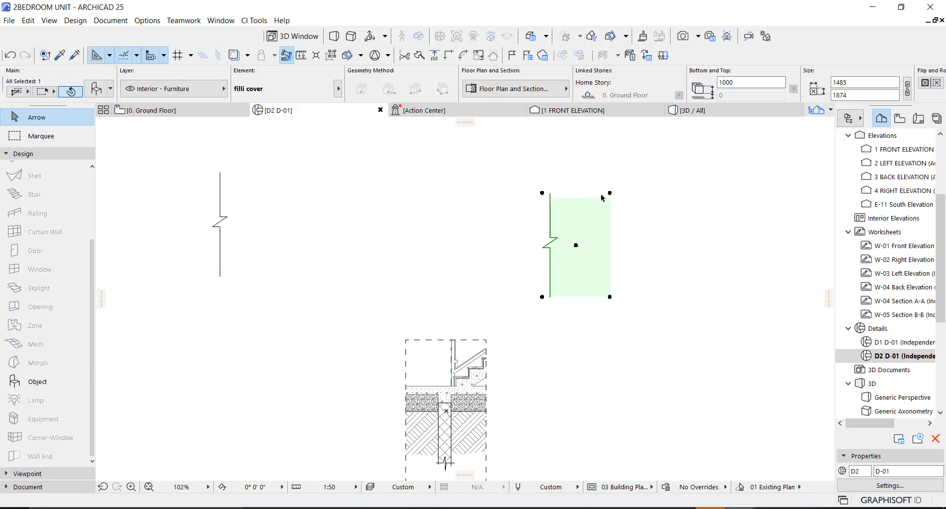
pyautogui.click(610, 193)
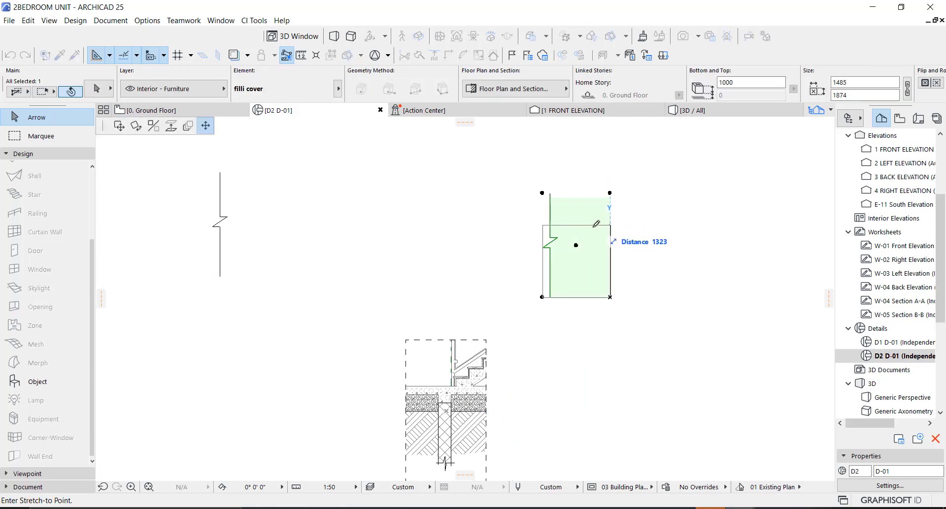
pyautogui.press('Escape')
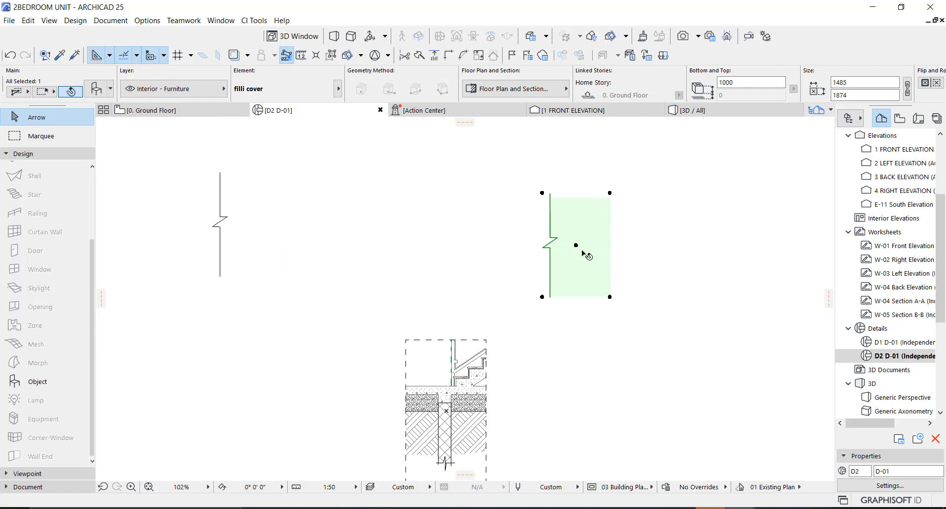
pyautogui.click(576, 246)
pyautogui.scroll(5, 463, 404)
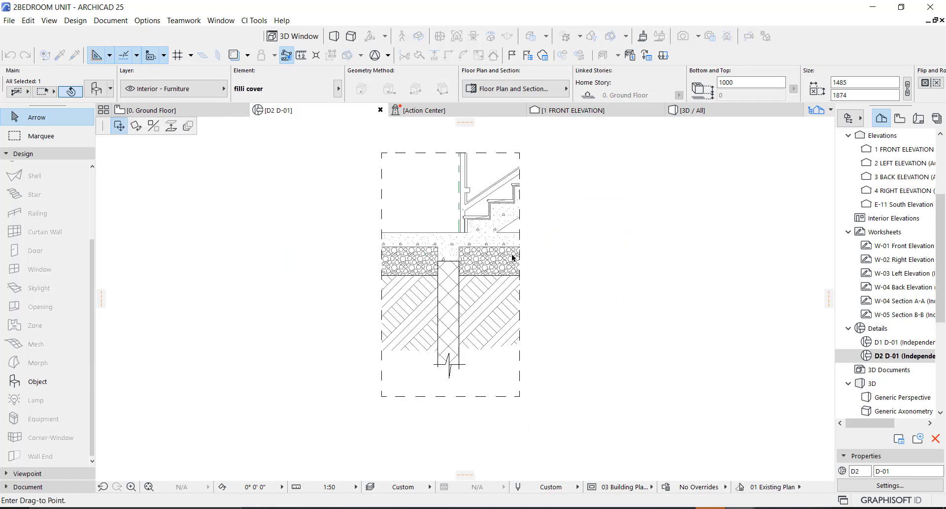
pyautogui.click(592, 249)
# Shift the filli cover object left so its break line lies just inside the detail's right boundary and its fill masks the edge.
pyautogui.scroll(2, 585, 248)
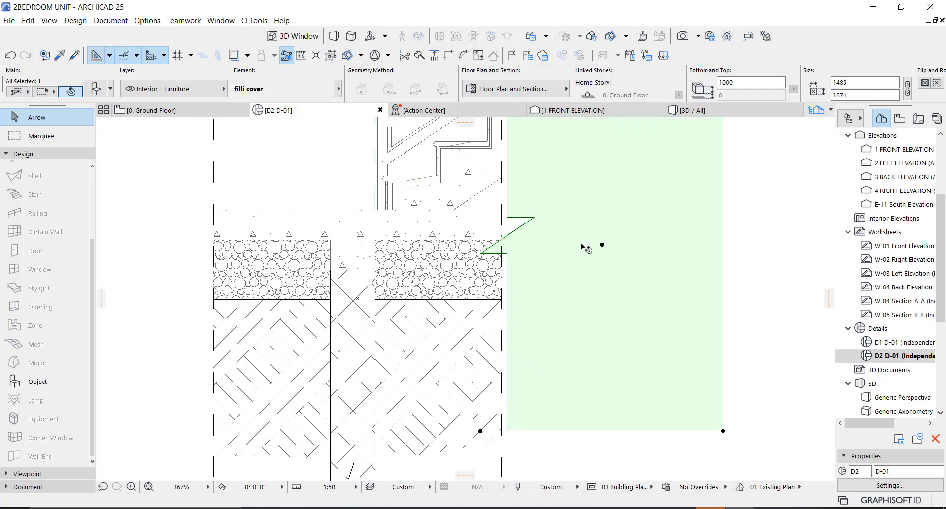
pyautogui.click(576, 250)
pyautogui.click(546, 257)
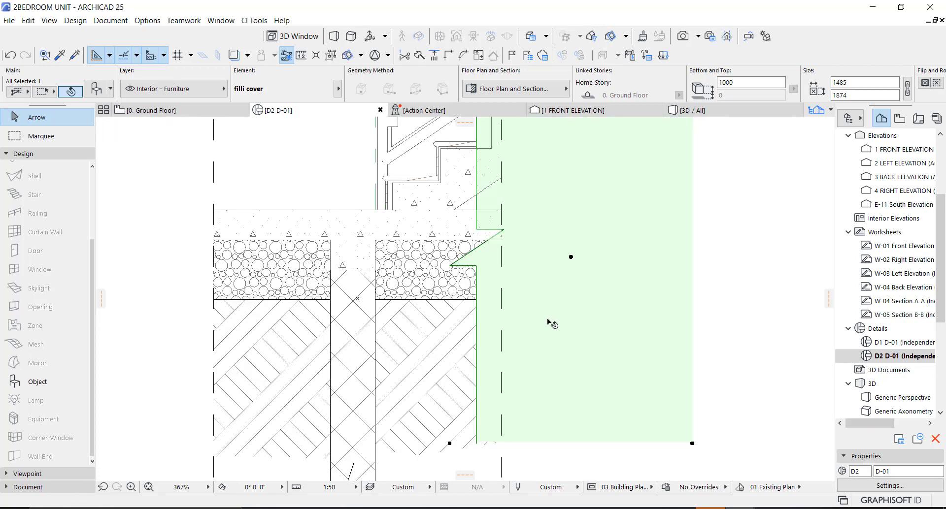
pyautogui.scroll(-2, 548, 294)
pyautogui.moveTo(549, 280); pyautogui.dragTo(548, 294, button='middle')
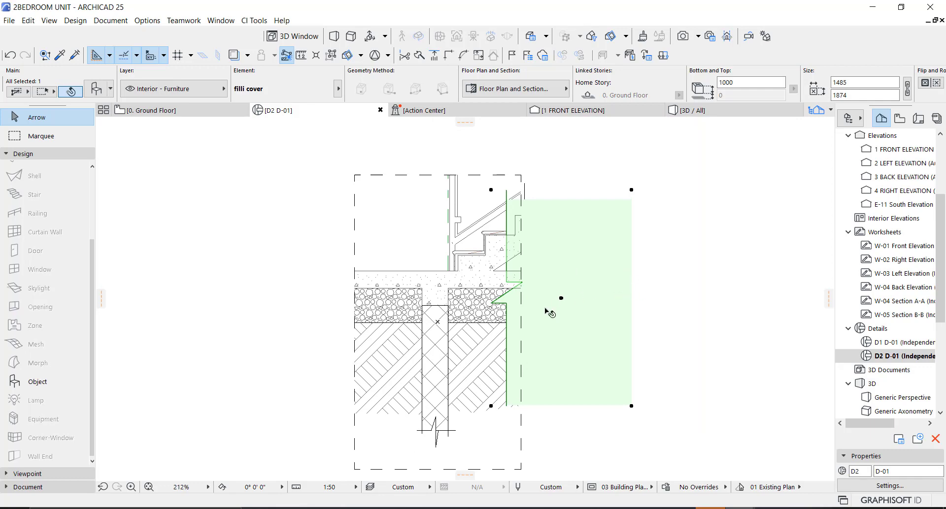
# Shift the filli cover object about 82 to the right so its break line sits closer to the detail's right boundary.
pyautogui.scroll(2, 546, 311)
pyautogui.hotkey('ctrl', 'd')
pyautogui.click(541, 310)
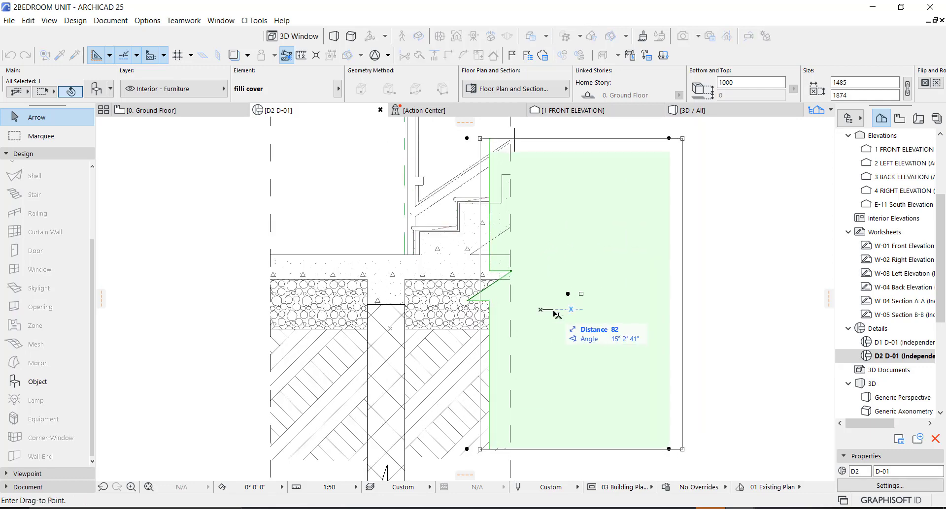
pyautogui.click(554, 311)
pyautogui.click(703, 246)
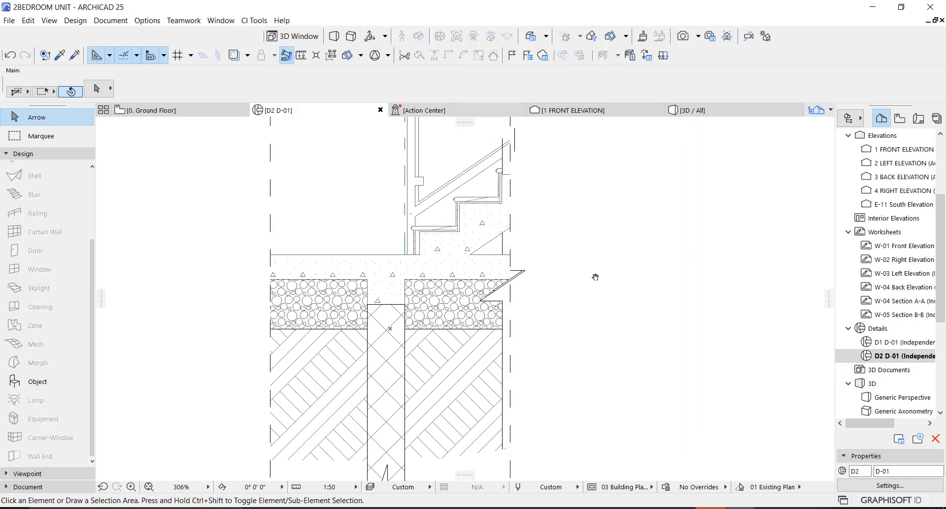
# Move the filli cover object back to the left so its fill again masks a strip inside the detail's right boundary.
pyautogui.moveTo(593, 274); pyautogui.dragTo(562, 318, button='middle')
pyautogui.click(558, 315)
pyautogui.click(563, 320)
pyautogui.click(536, 323)
pyautogui.click(528, 318)
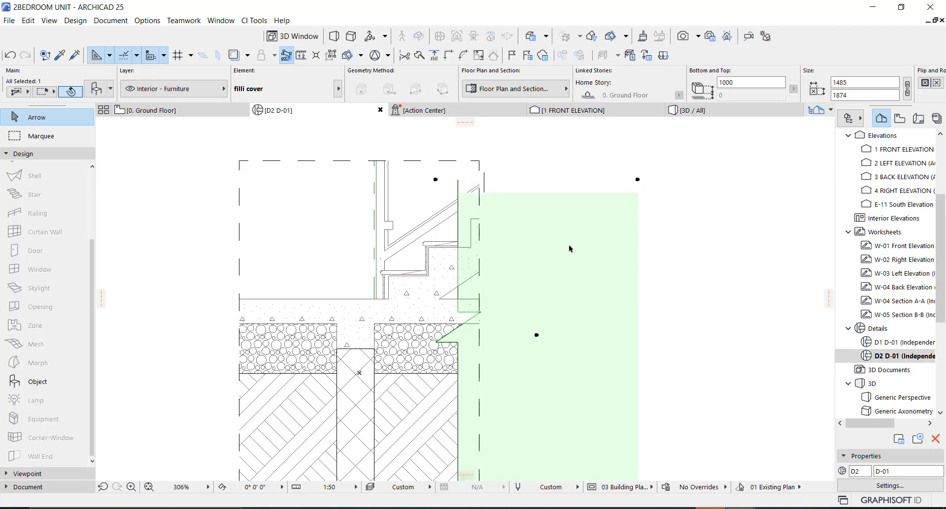
# Stretch the filli cover object past the detail's upper and lower boundaries to a height of 2953.
pyautogui.scroll(-2, 508, 274)
pyautogui.click(596, 215)
pyautogui.click(596, 172)
pyautogui.moveTo(596, 431); pyautogui.dragTo(577, 320, button='middle')
pyautogui.click(579, 320)
pyautogui.press('Escape')
pyautogui.click(579, 319)
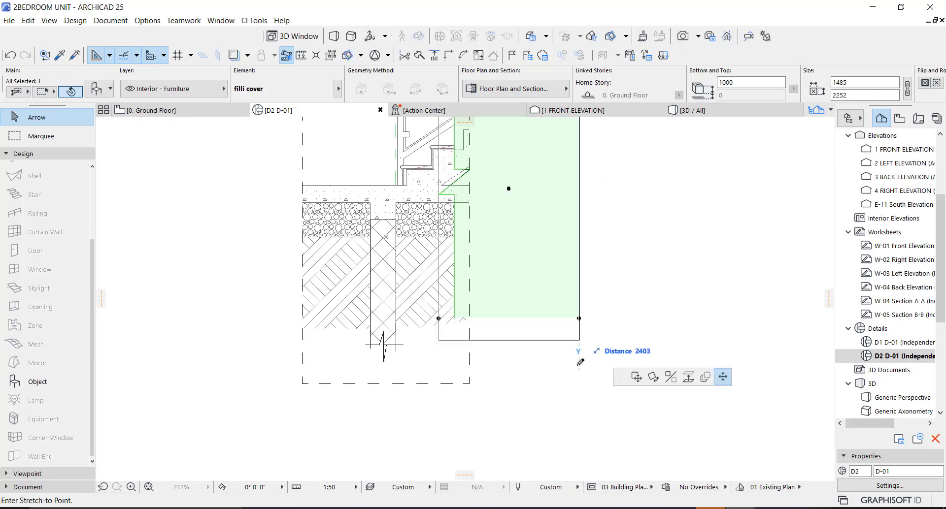
pyautogui.click(579, 399)
pyautogui.click(636, 276)
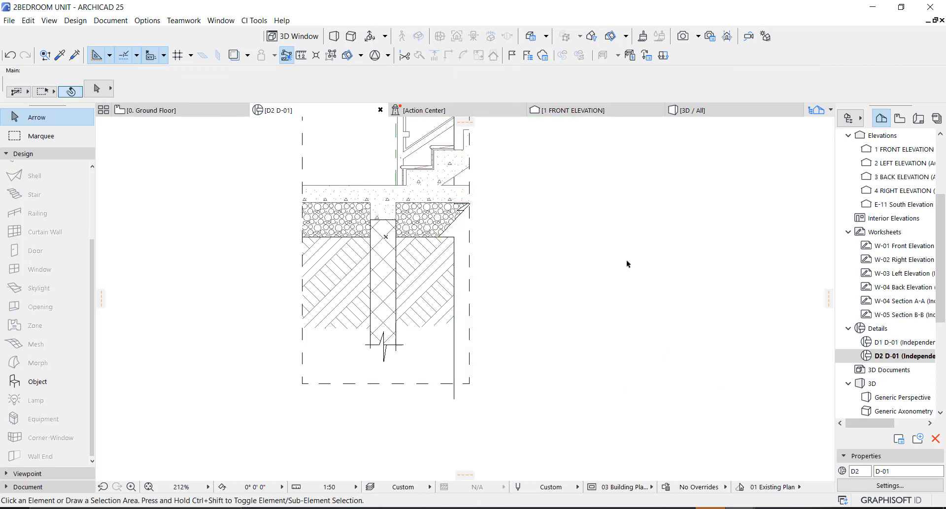
# Bring the filli cover object to the front of the display order so its fill hides the detail's right edge.
pyautogui.moveTo(628, 262); pyautogui.dragTo(617, 330, button='middle')
pyautogui.click(566, 314)
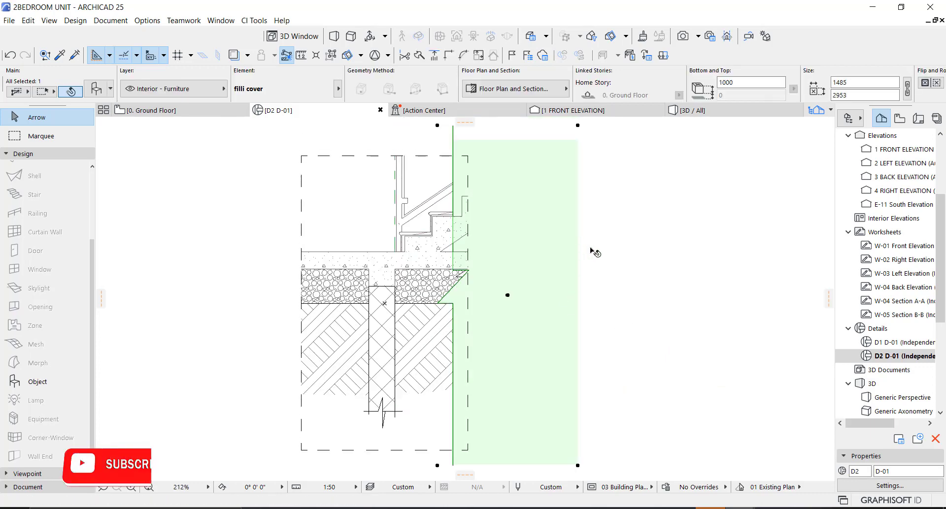
pyautogui.rightClick(550, 267)
pyautogui.moveTo(624, 384)
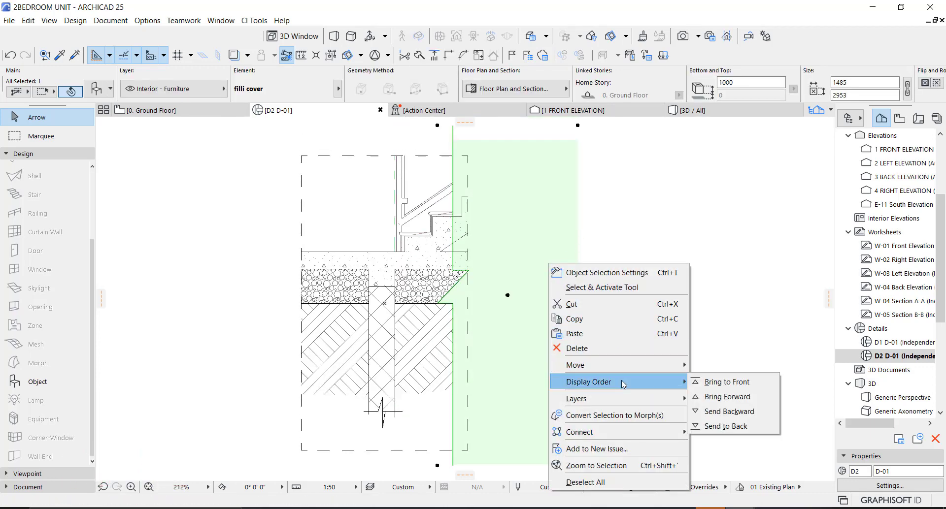
pyautogui.click(724, 382)
pyautogui.press('Escape')
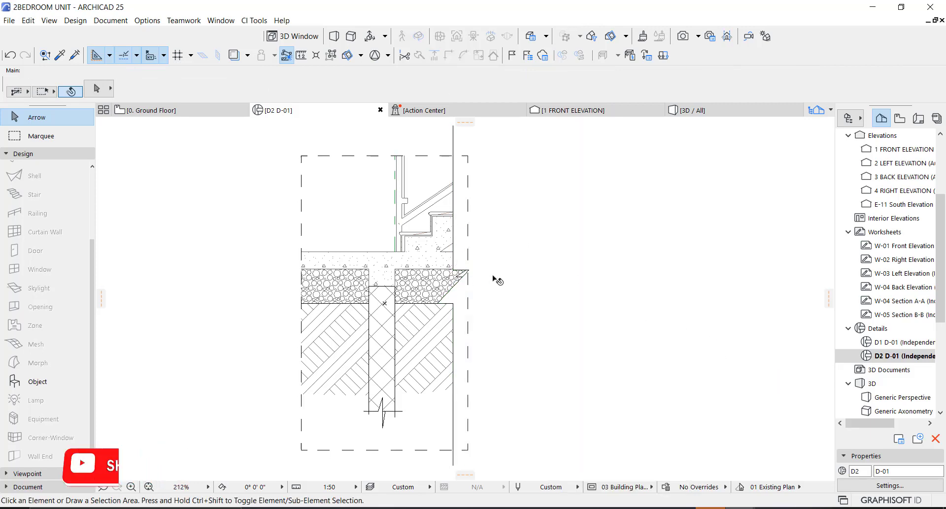
# Start making a moved copy of the filli cover object on the detail's right side.
pyautogui.scroll(-2, 571, 282)
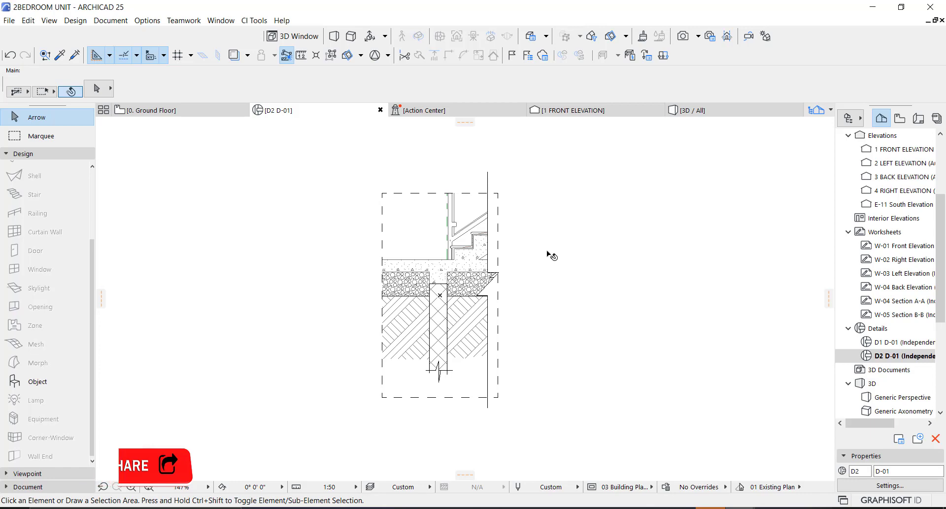
pyautogui.click(544, 266)
pyautogui.hotkey('ctrl', 'd')
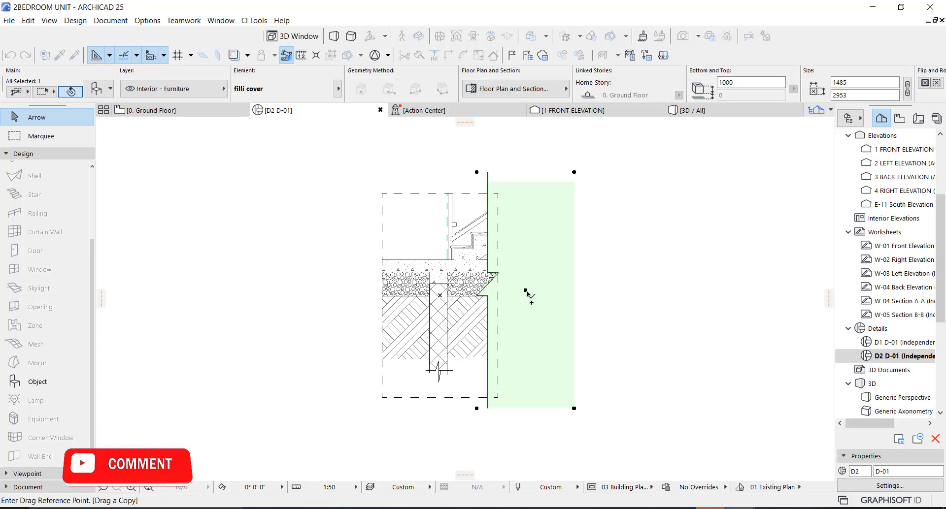